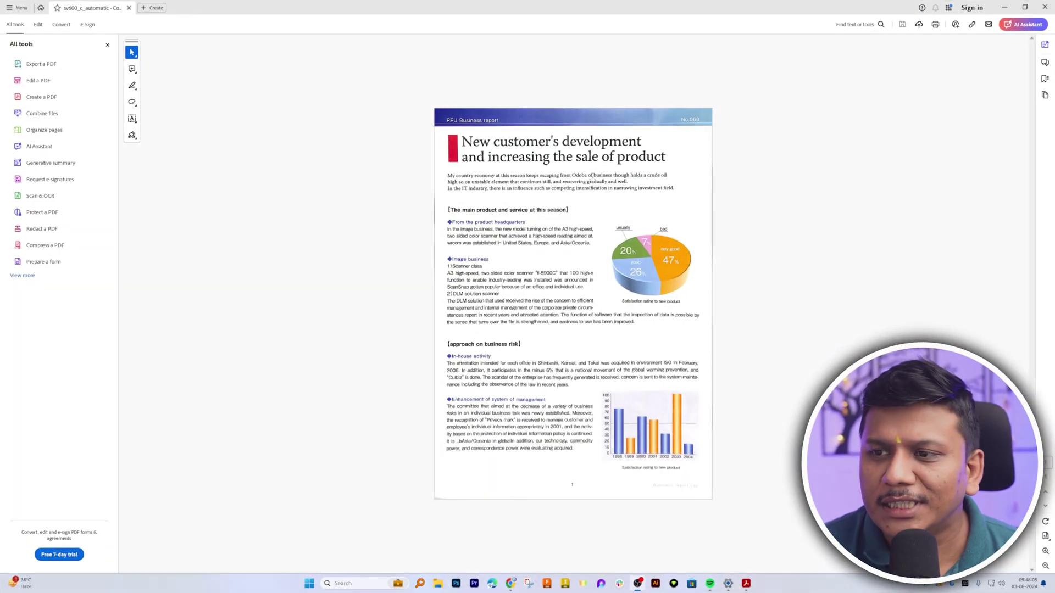
- Inspect the scanned report page in Acrobat, then deselect it
{"action": "left_click", "coordinate": [503, 155]}
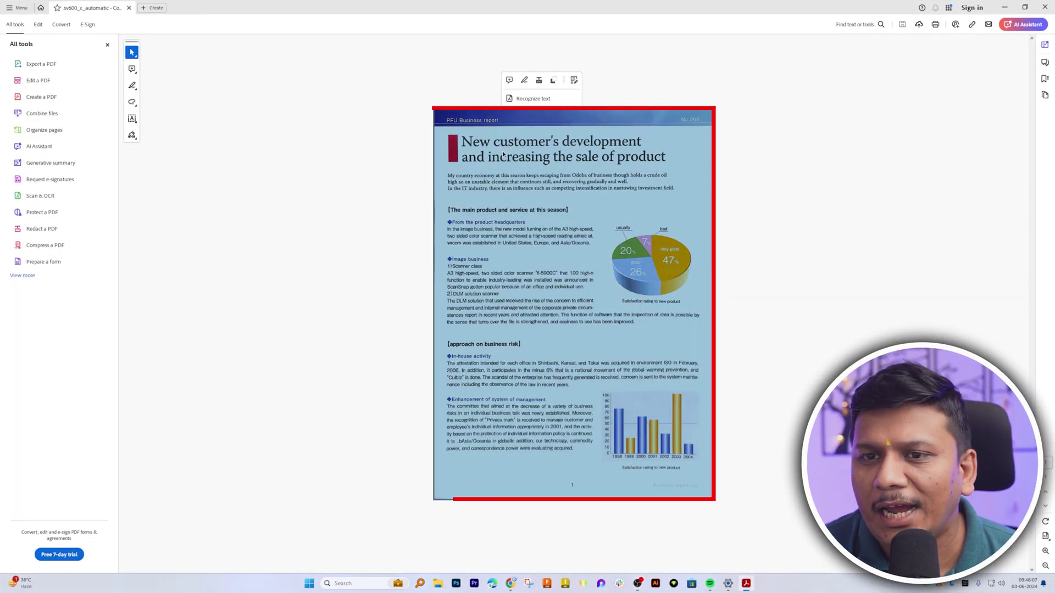
{"action": "left_click", "coordinate": [394, 134]}
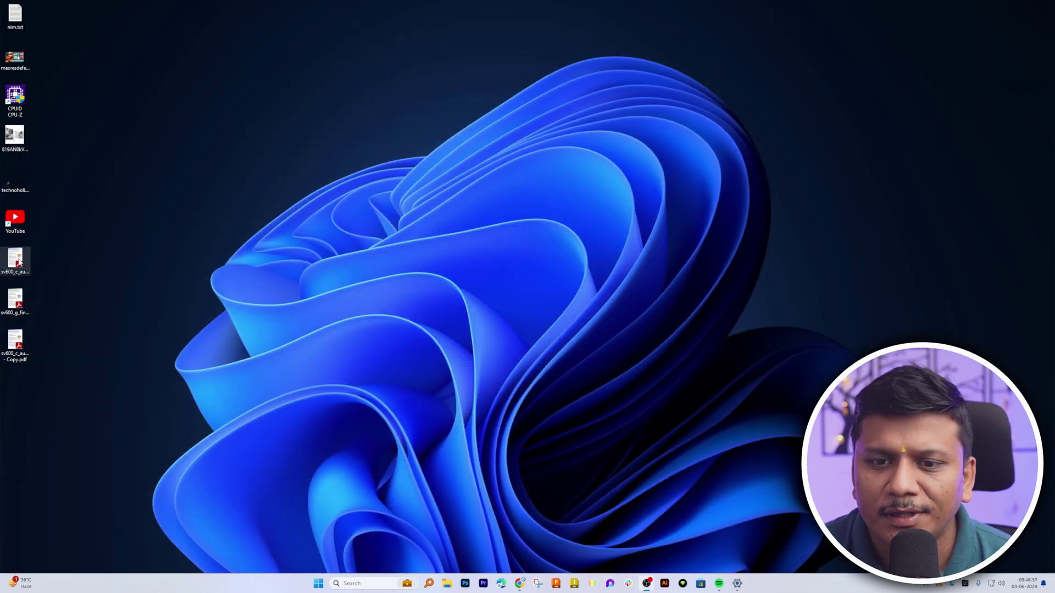
- Open the desktop report PDF with Movavi PDF Editor 3 via Open with
{"action": "right_click", "coordinate": [17, 254]}
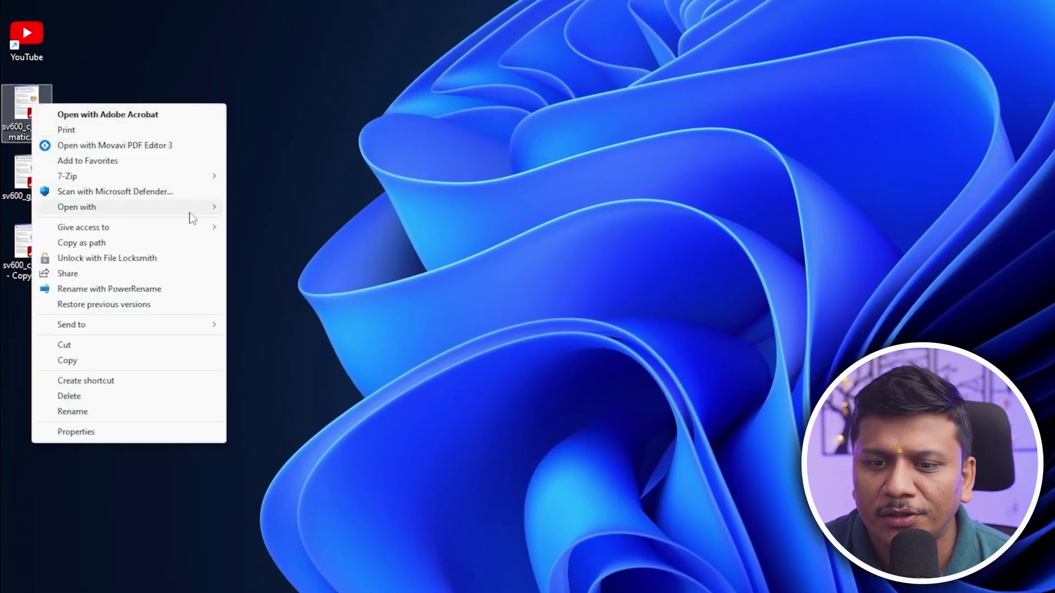
{"action": "mouse_move", "coordinate": [186, 207]}
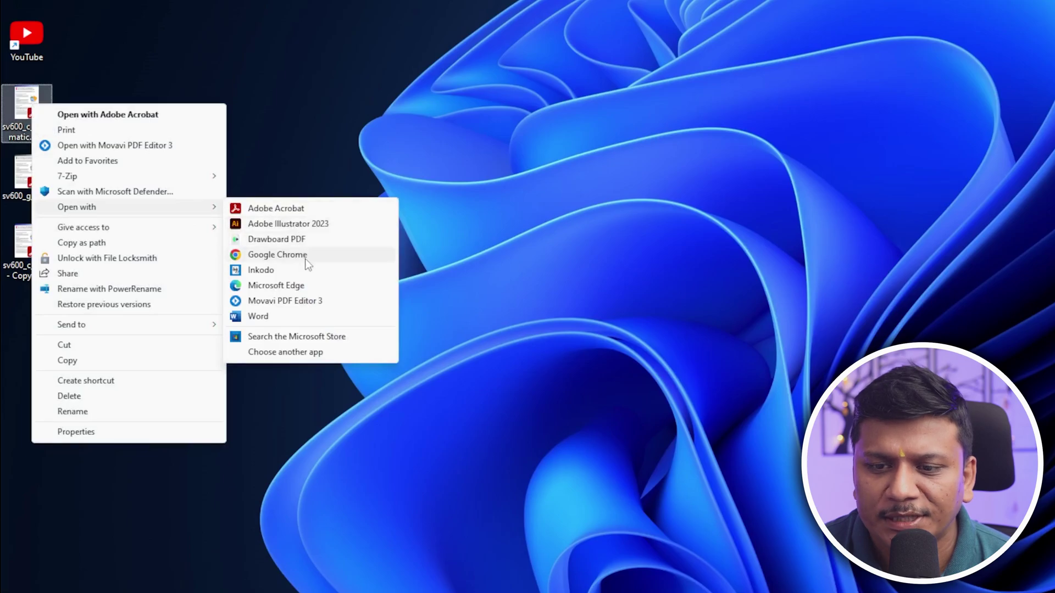
{"action": "left_click", "coordinate": [302, 301]}
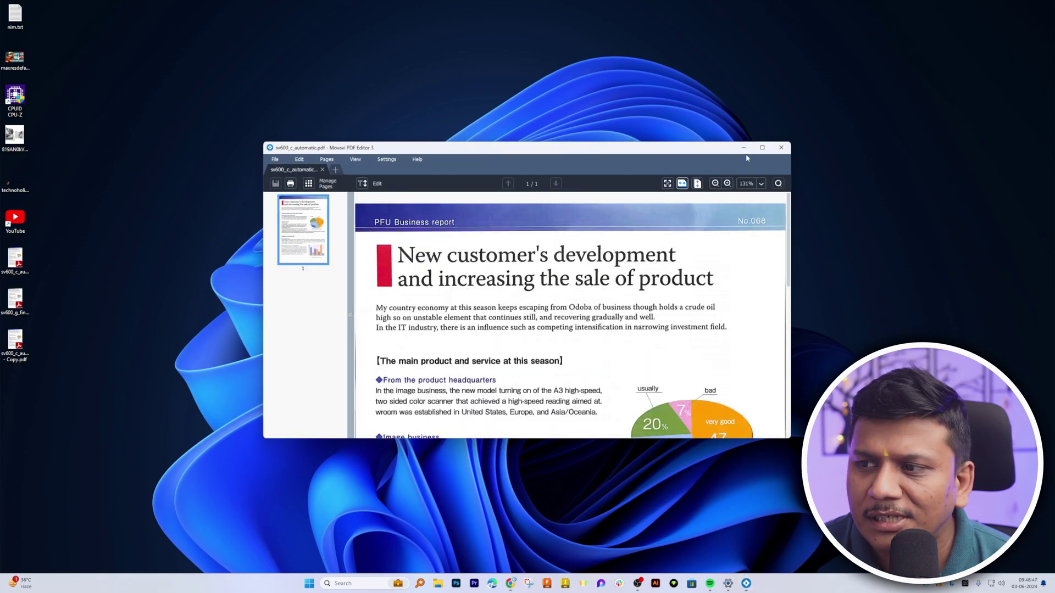
- Maximize the Movavi PDF Editor window and zoom out so the page fits
{"action": "left_click", "coordinate": [764, 148]}
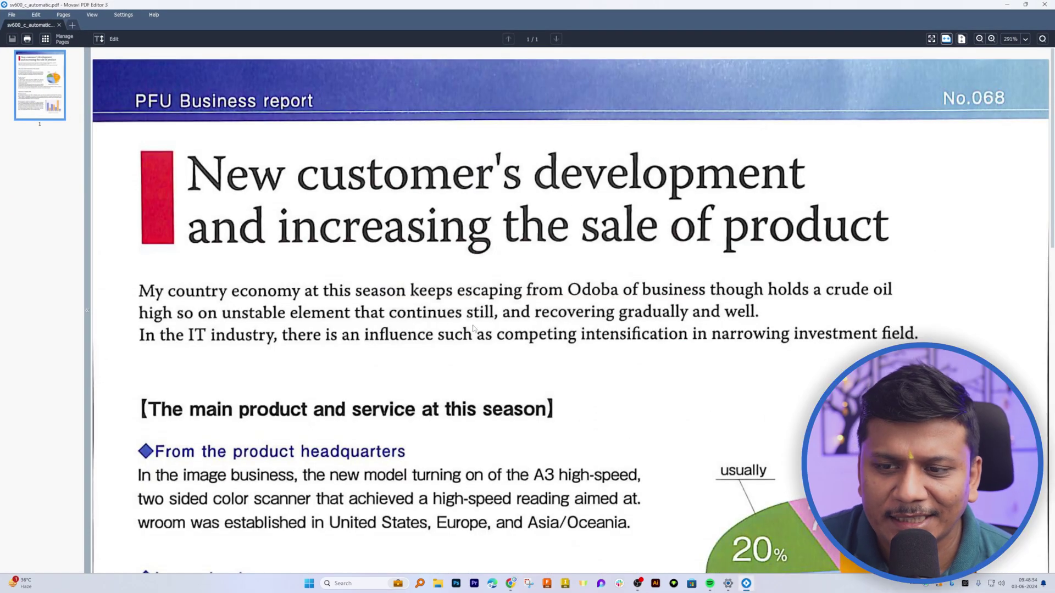
{"action": "key", "text": "ctrl+minus"}
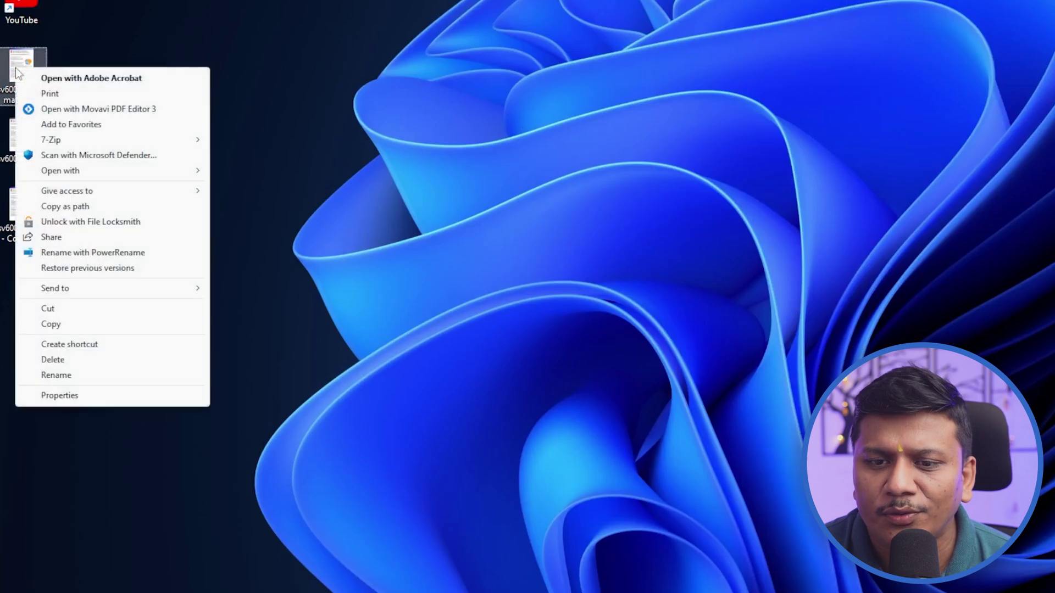
- Open the report PDF in Adobe Acrobat and launch Snipping Tool
{"action": "left_click", "coordinate": [73, 80]}
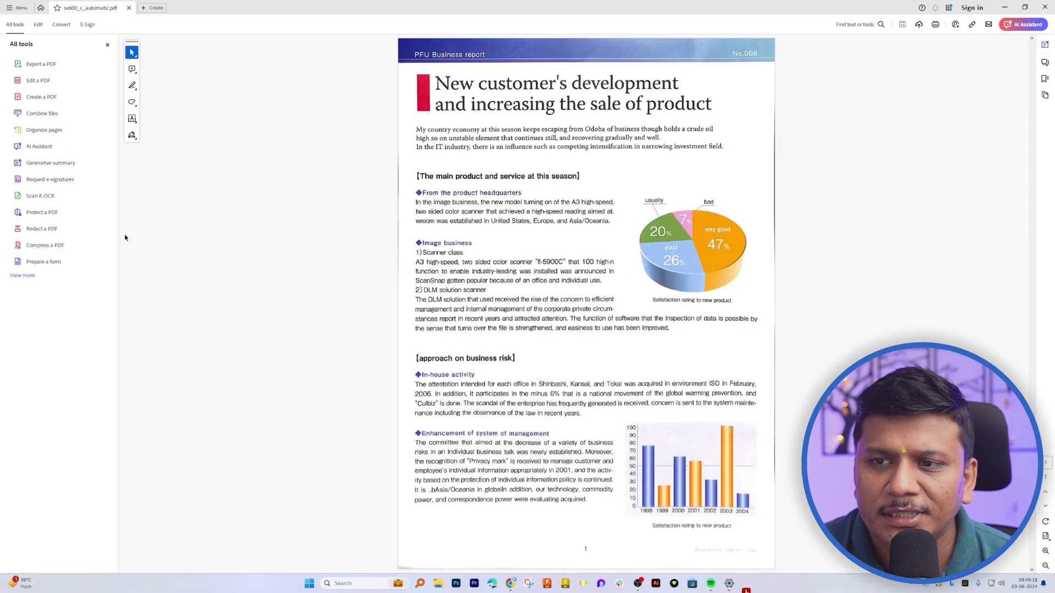
{"action": "key", "text": "super"}
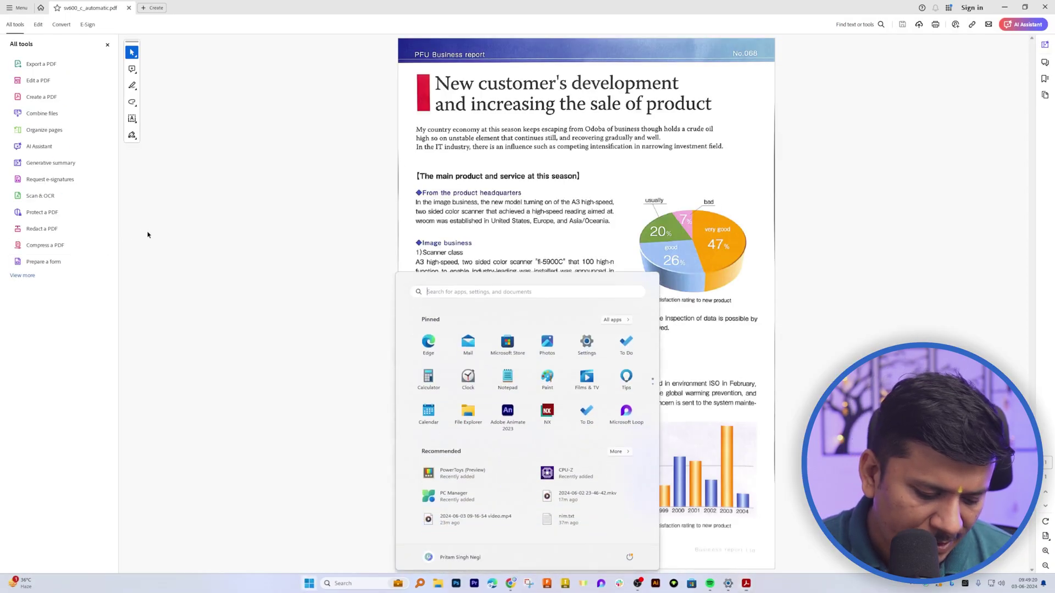
{"action": "type", "text": "snipping Tool"}
{"action": "left_click", "coordinate": [429, 358]}
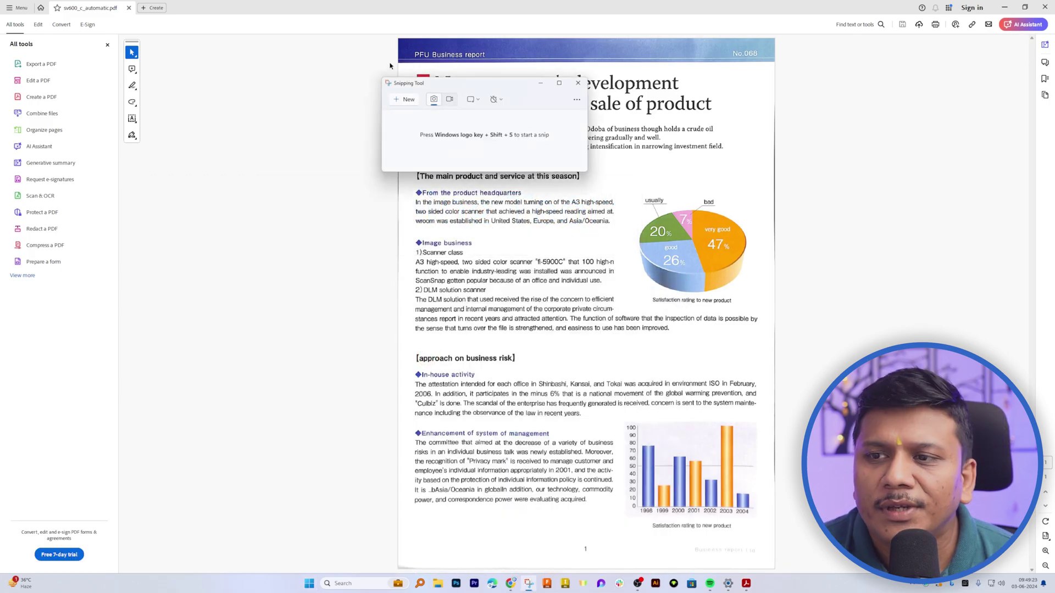
- Take a new rectangular snip covering the whole report page
{"action": "left_click", "coordinate": [395, 102]}
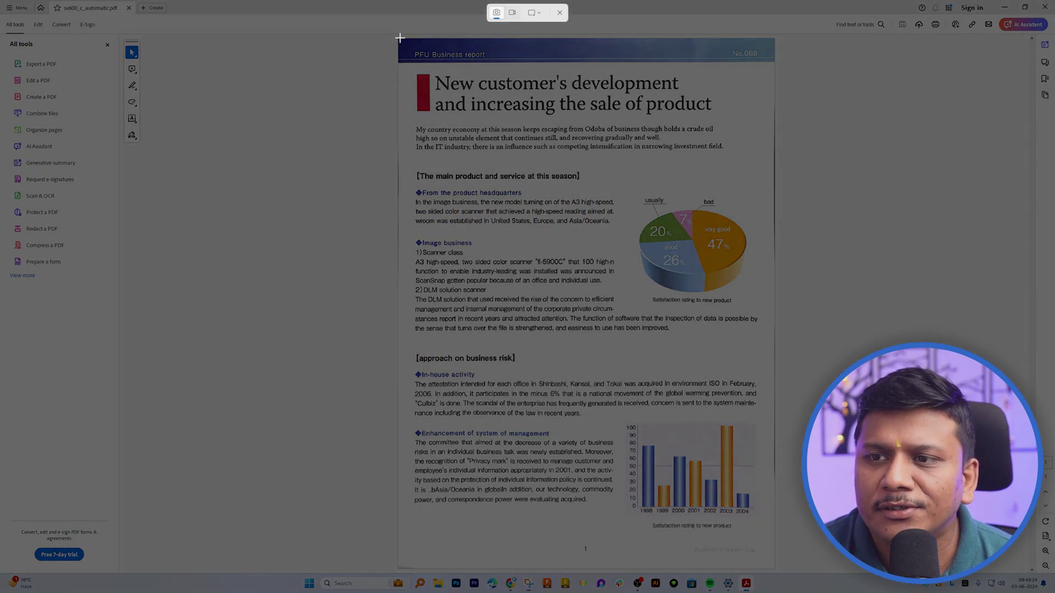
{"action": "left_click_drag", "start_coordinate": [392, 37], "coordinate": [781, 577]}
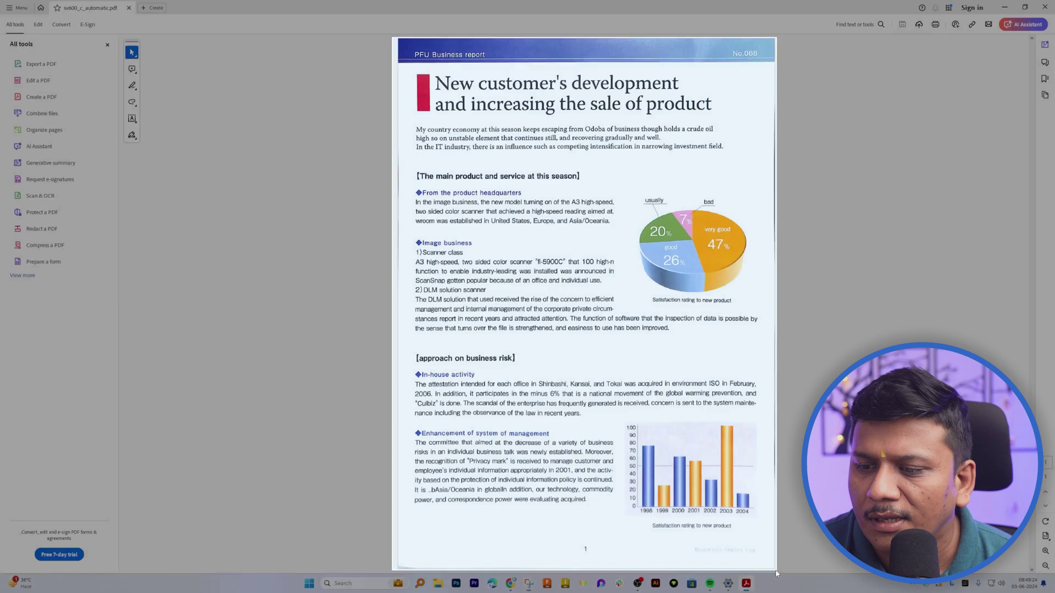
{"action": "key", "text": "super"}
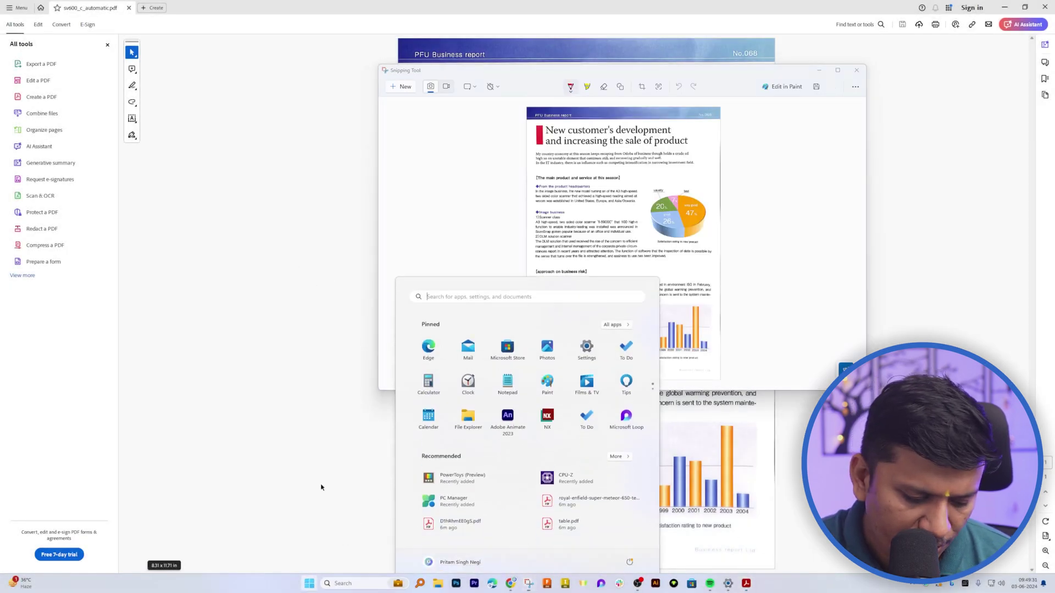
- Launch Paint and paste the captured report page onto the canvas
{"action": "type", "text": "paint"}
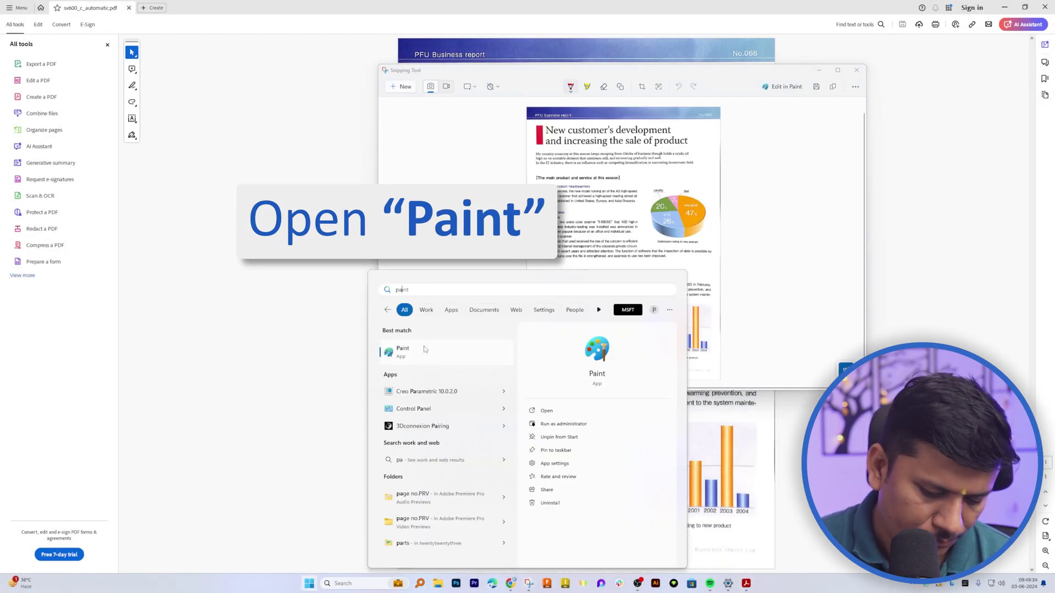
{"action": "left_click", "coordinate": [434, 354]}
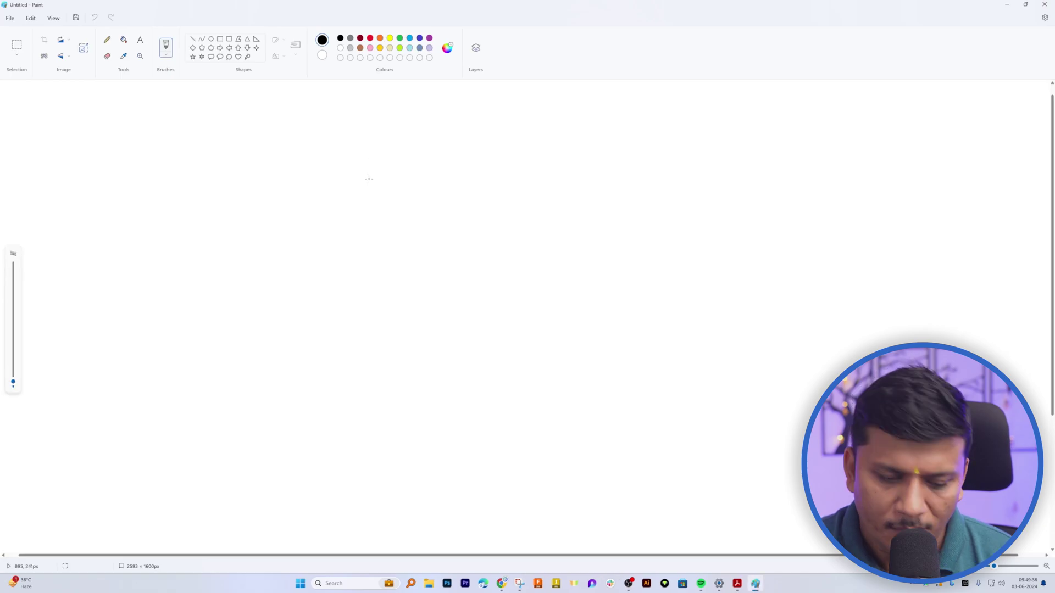
{"action": "key", "text": "ctrl+v"}
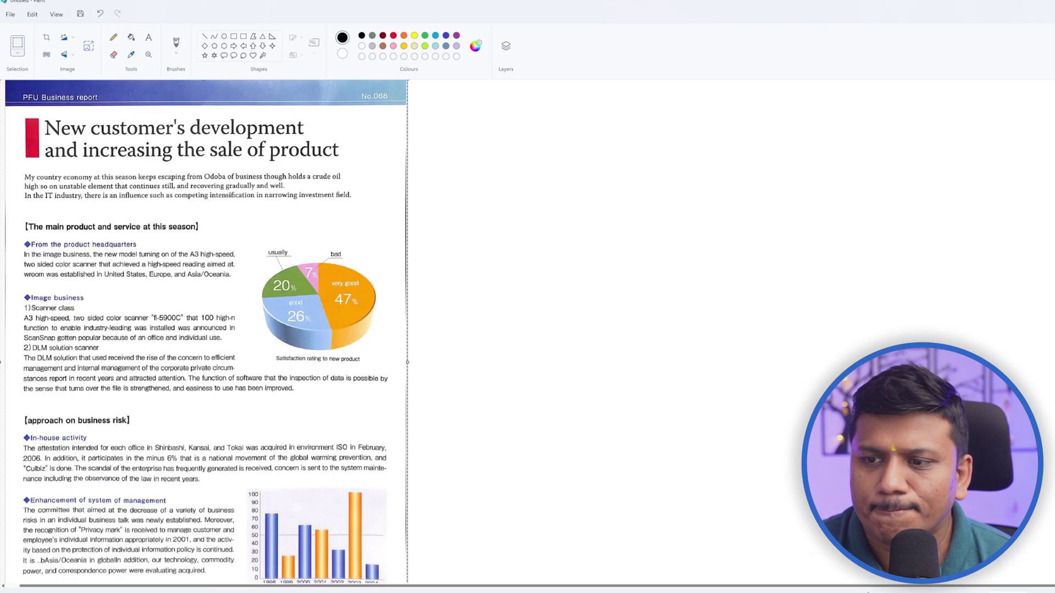
{"action": "scroll", "coordinate": [611, 487], "scroll_direction": "left", "scroll_amount": 1}
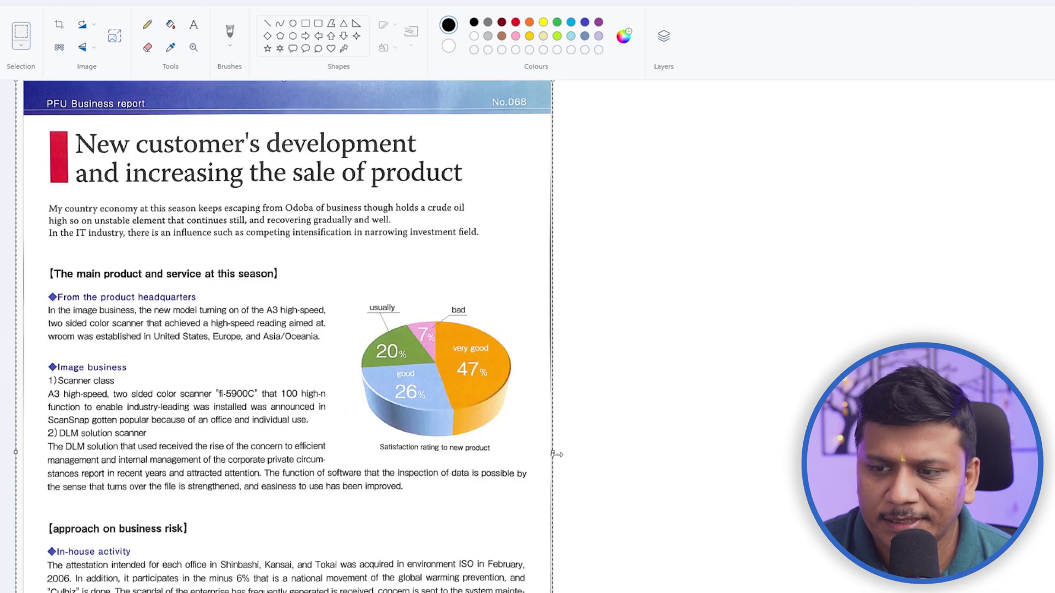
{"action": "left_click_drag", "start_coordinate": [554, 452], "coordinate": [551, 451]}
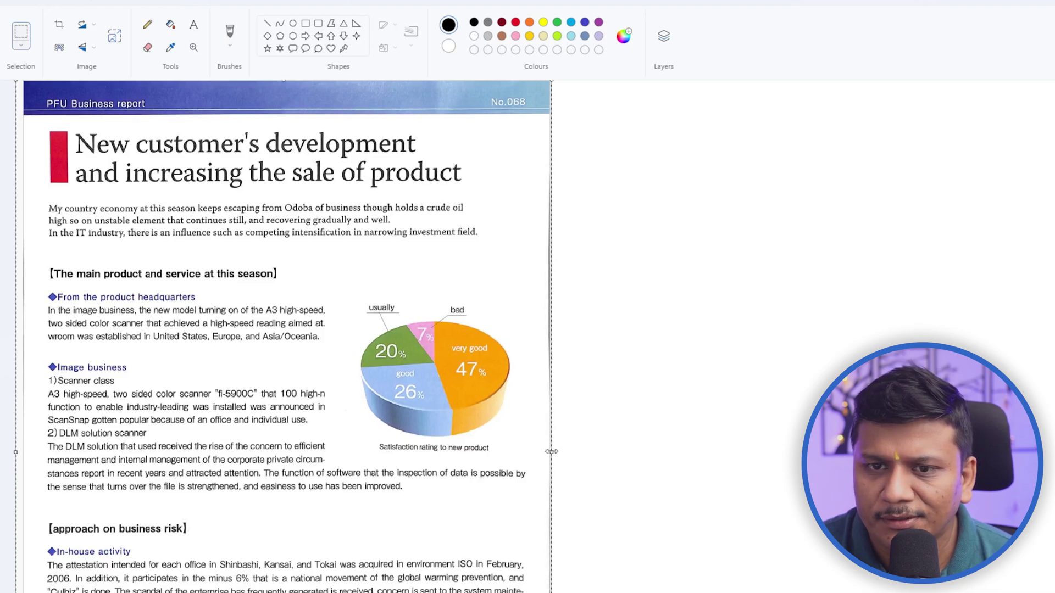
{"action": "left_click", "coordinate": [671, 447]}
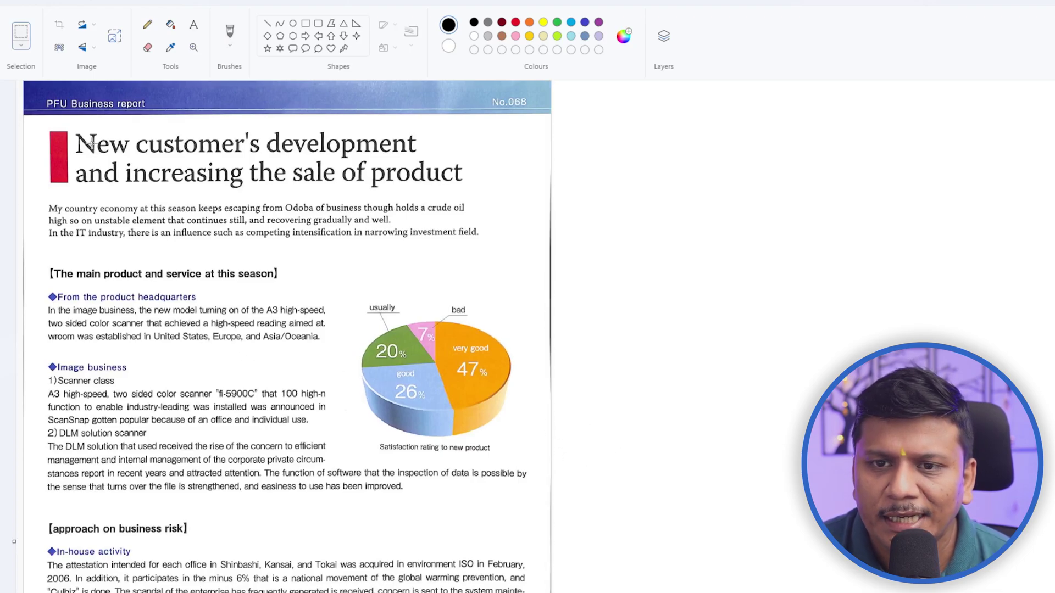
- Delete the red bar beside the title and the old 3D pie chart
{"action": "scroll", "coordinate": [98, 176], "scroll_direction": "up", "scroll_amount": 1}
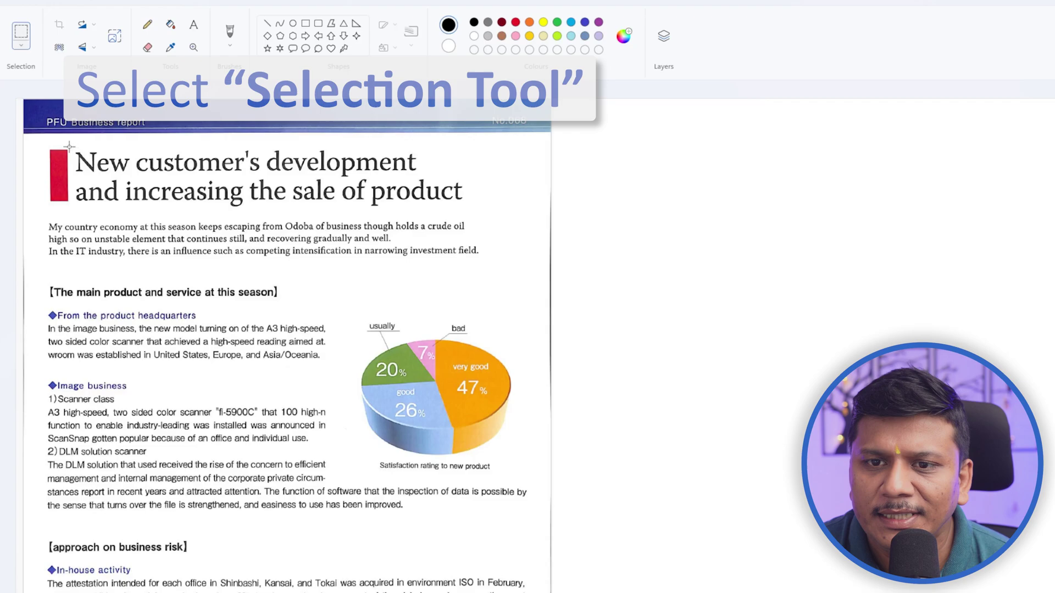
{"action": "left_click_drag", "start_coordinate": [70, 146], "coordinate": [47, 205]}
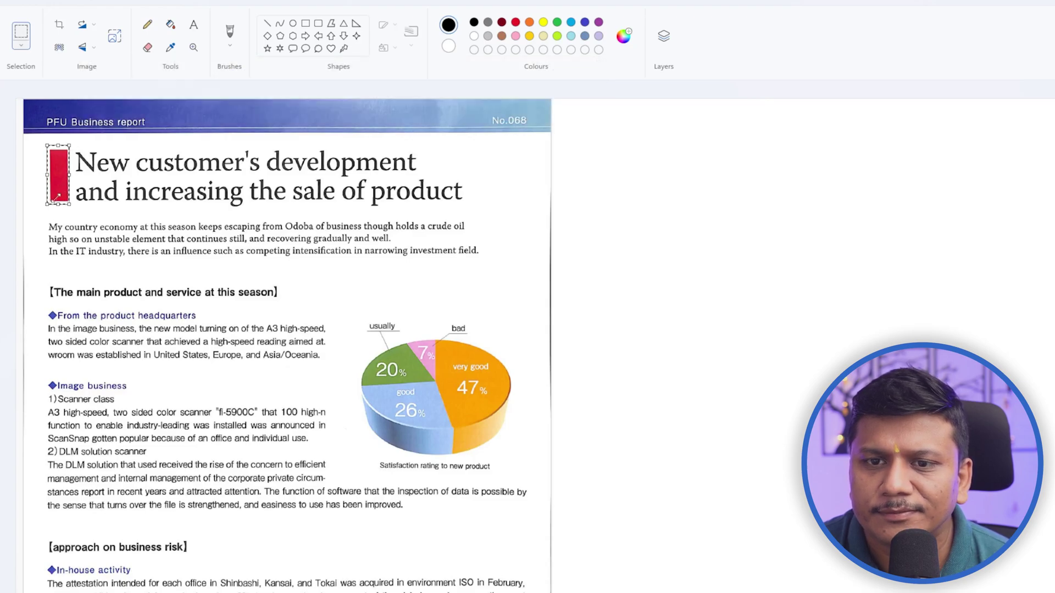
{"action": "key", "text": "Delete"}
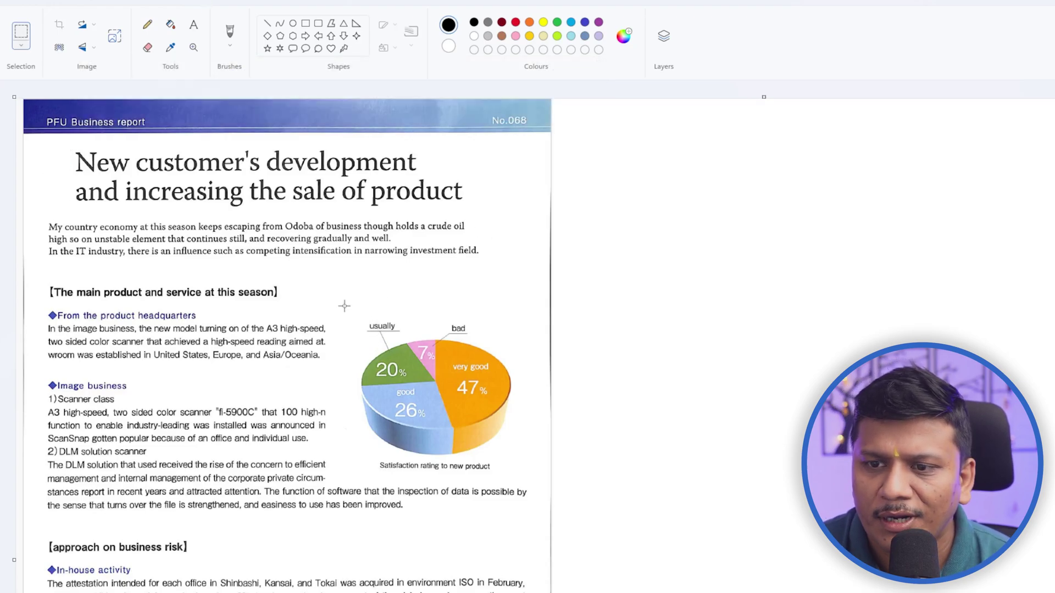
{"action": "left_click_drag", "start_coordinate": [449, 418], "coordinate": [524, 478]}
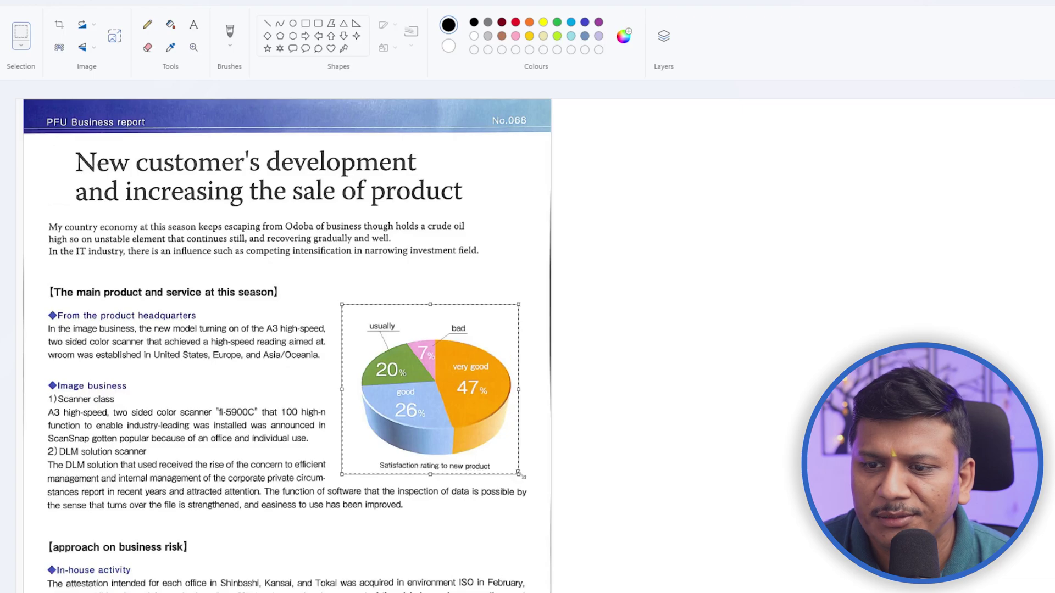
{"action": "key", "text": "Delete"}
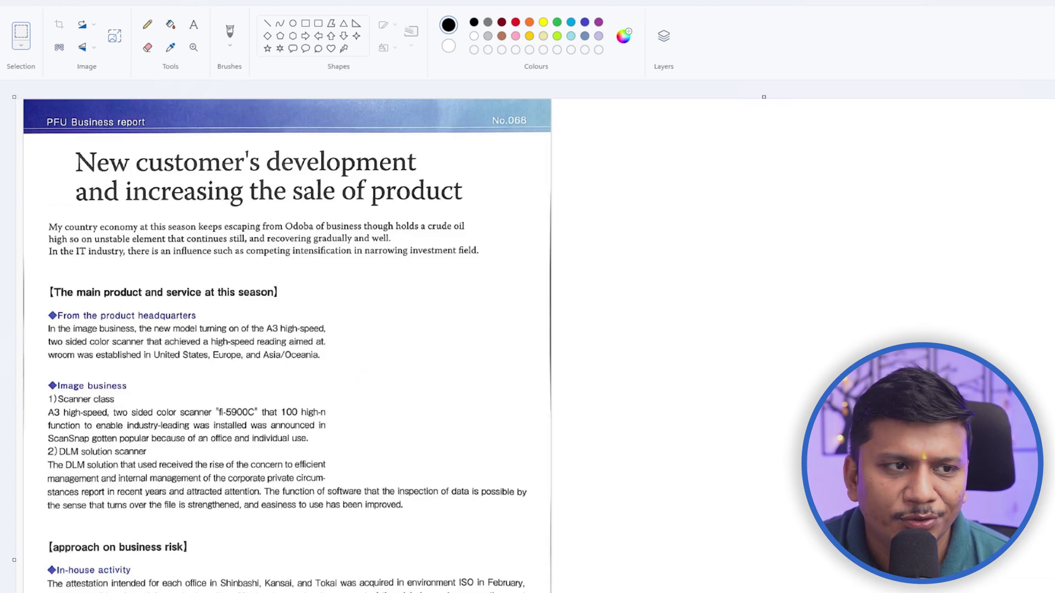
- Copy the flat pie chart from the browser and place it where the old chart was
{"action": "key", "text": "alt+Tab"}
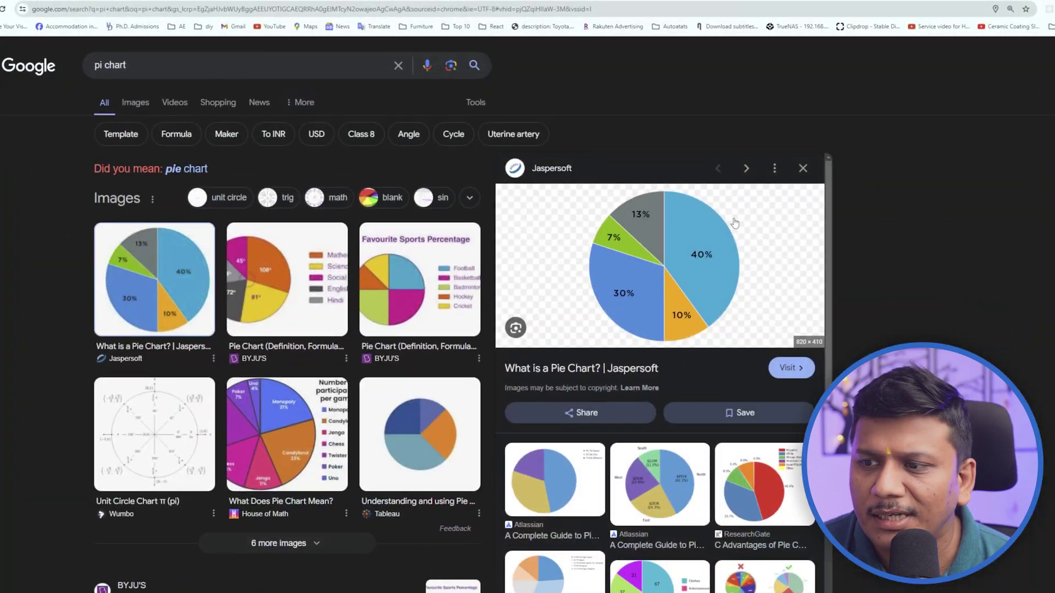
{"action": "right_click", "coordinate": [703, 233]}
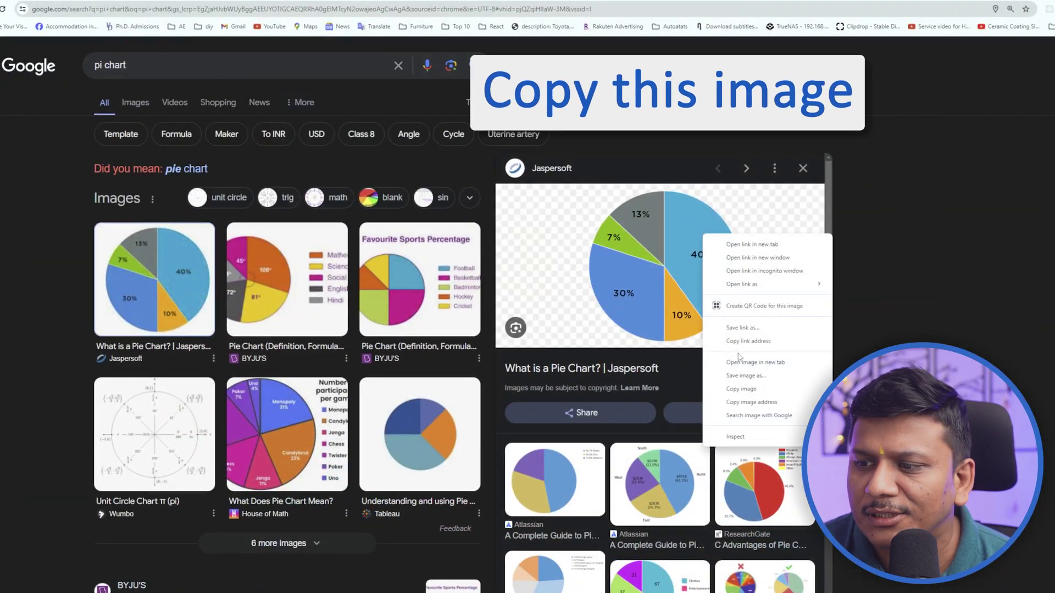
{"action": "left_click", "coordinate": [741, 389]}
{"action": "key", "text": "alt+Tab"}
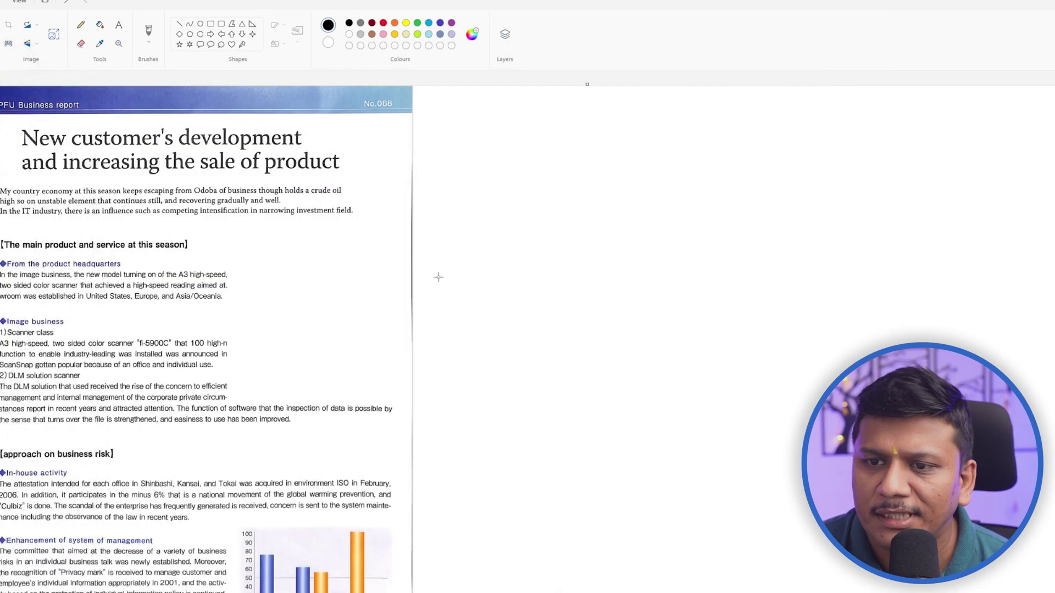
{"action": "key", "text": "ctrl+v"}
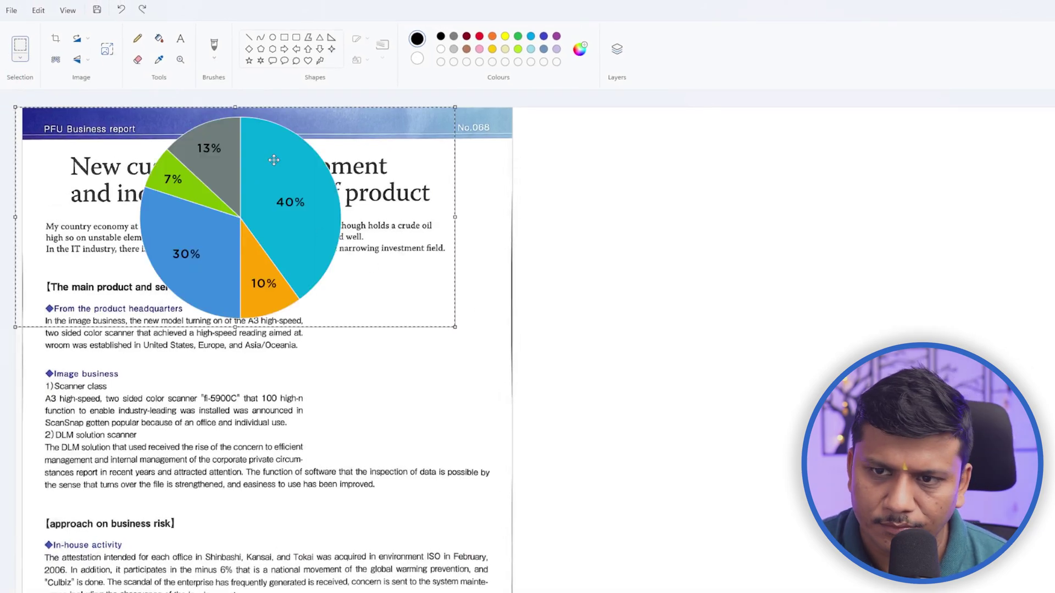
{"action": "left_click_drag", "start_coordinate": [244, 149], "coordinate": [389, 305]}
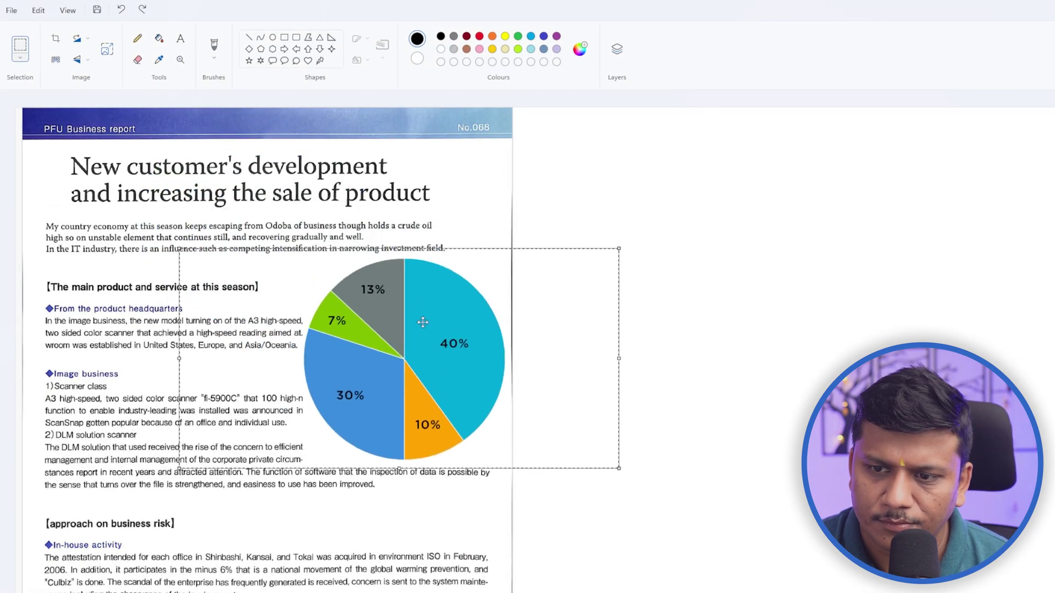
{"action": "left_click", "coordinate": [110, 55]}
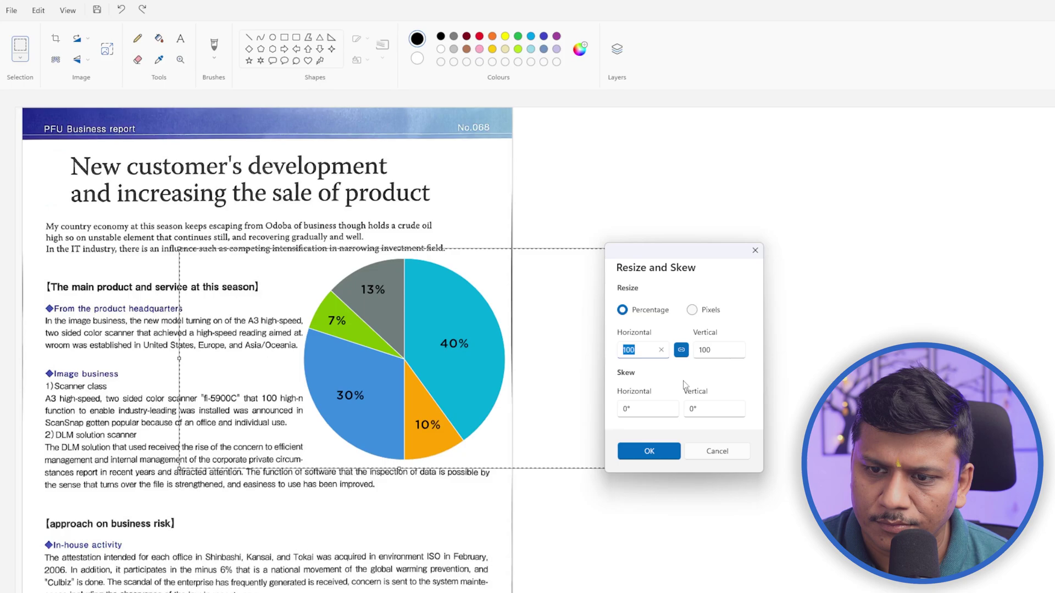
- Shrink the new pie chart to 50% and select the whole report page area
{"action": "left_click", "coordinate": [649, 451]}
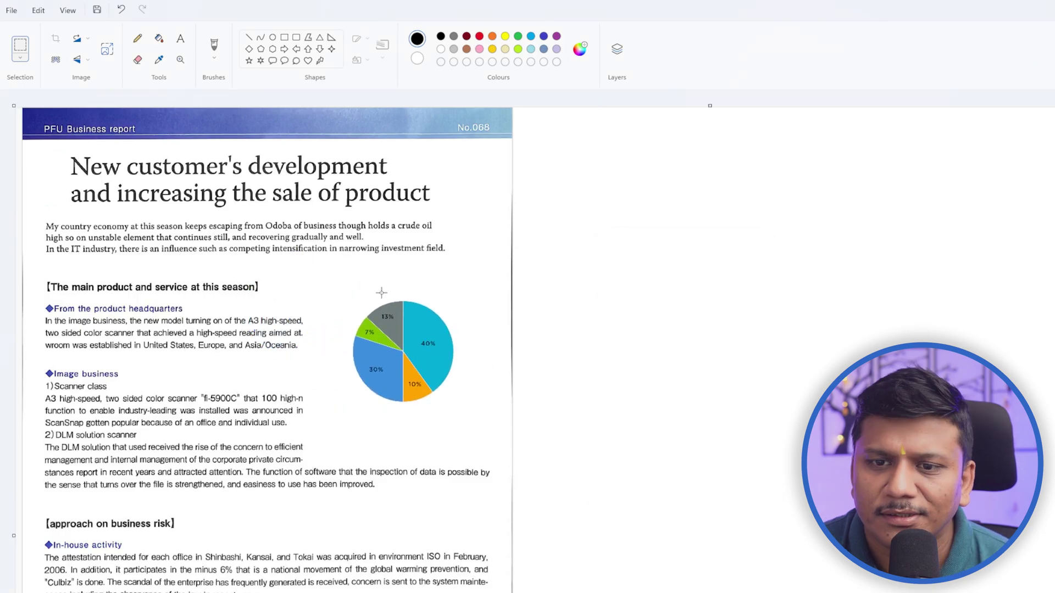
{"action": "scroll", "coordinate": [115, 153], "scroll_direction": "down", "scroll_amount": 5}
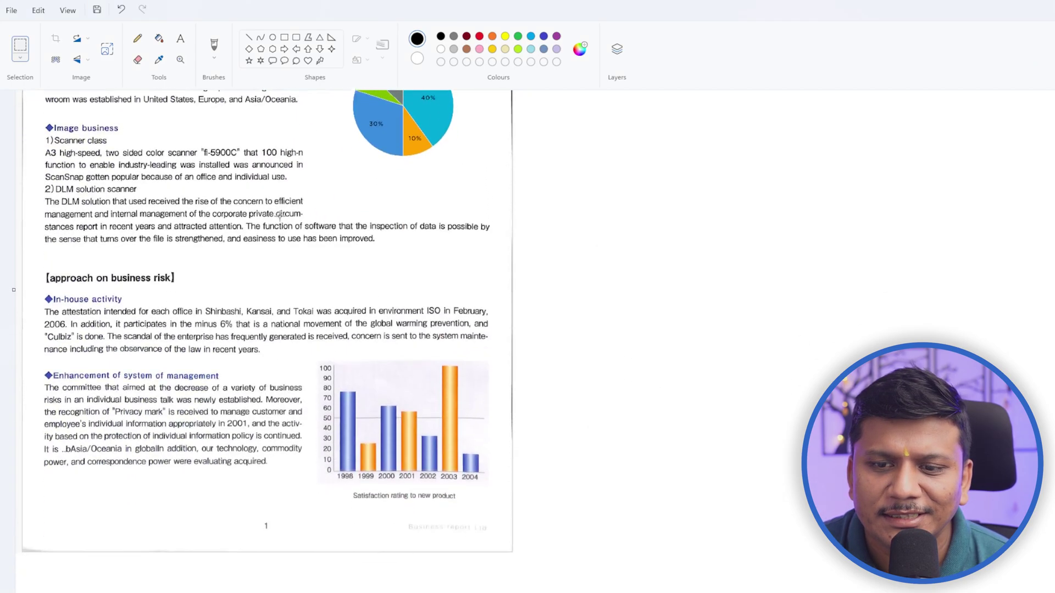
{"action": "scroll", "coordinate": [214, 158], "scroll_direction": "up", "scroll_amount": 3}
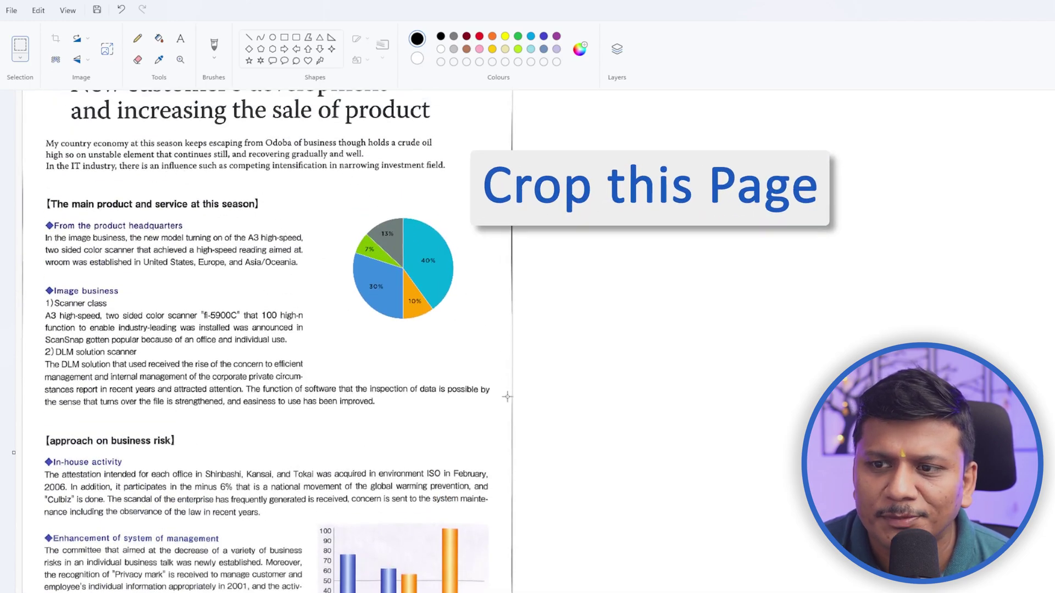
{"action": "scroll", "coordinate": [506, 397], "scroll_direction": "down", "scroll_amount": 3}
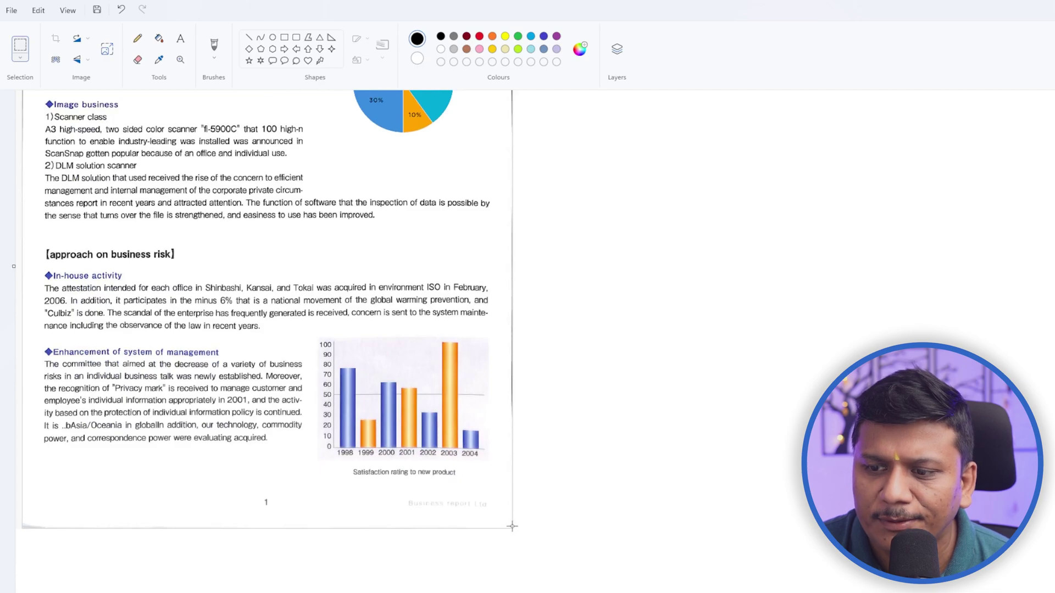
{"action": "left_click_drag", "start_coordinate": [465, 497], "coordinate": [22, 107]}
- Cut the selected report page and paste it back onto the canvas
{"action": "key", "text": "ctrl+x"}
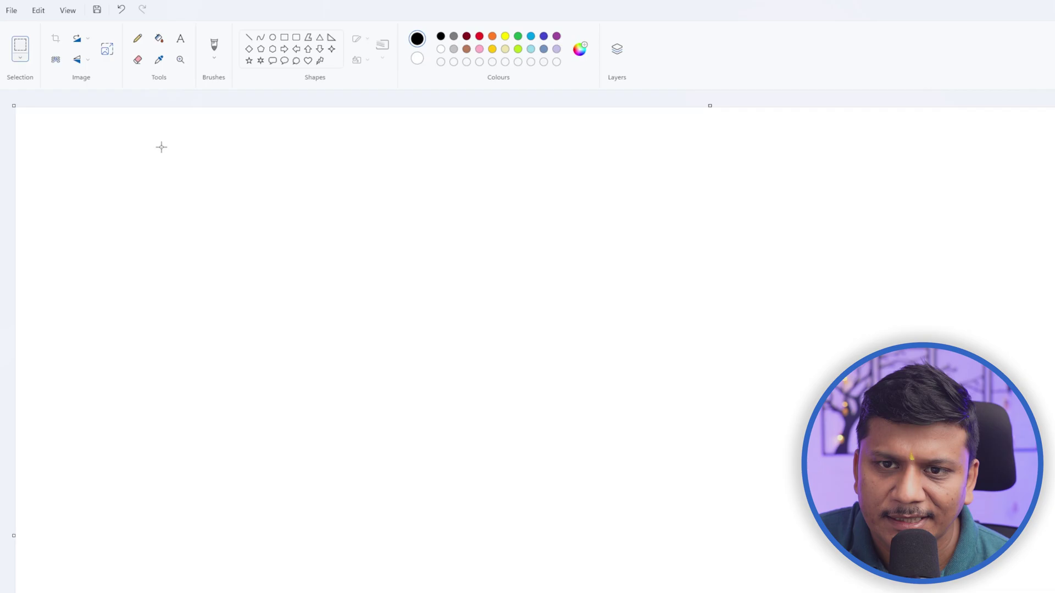
{"action": "key", "text": "ctrl+v"}
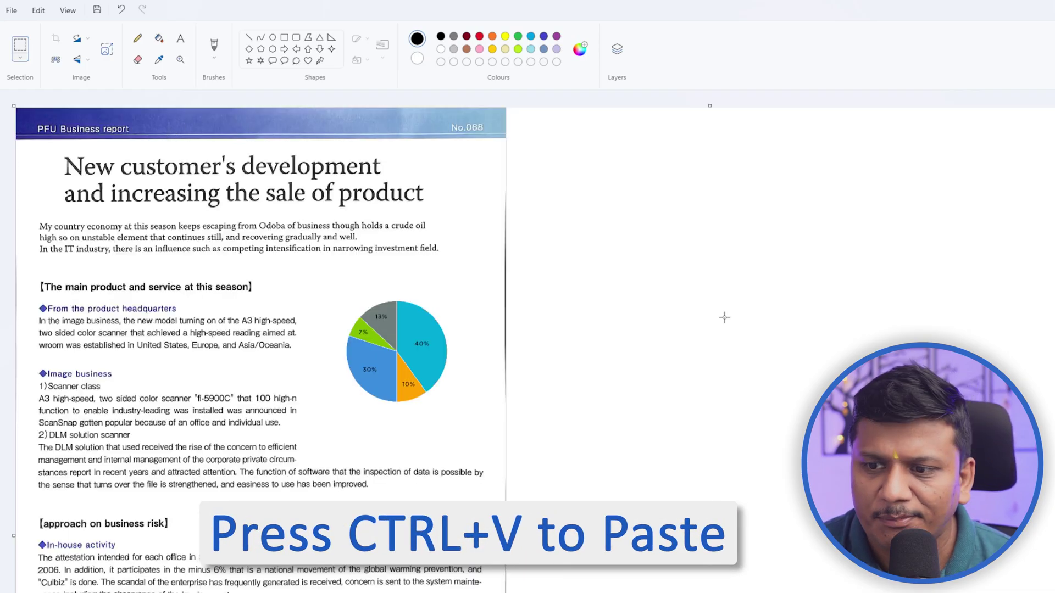
{"action": "scroll", "coordinate": [324, 346], "scroll_direction": "down", "scroll_amount": 3}
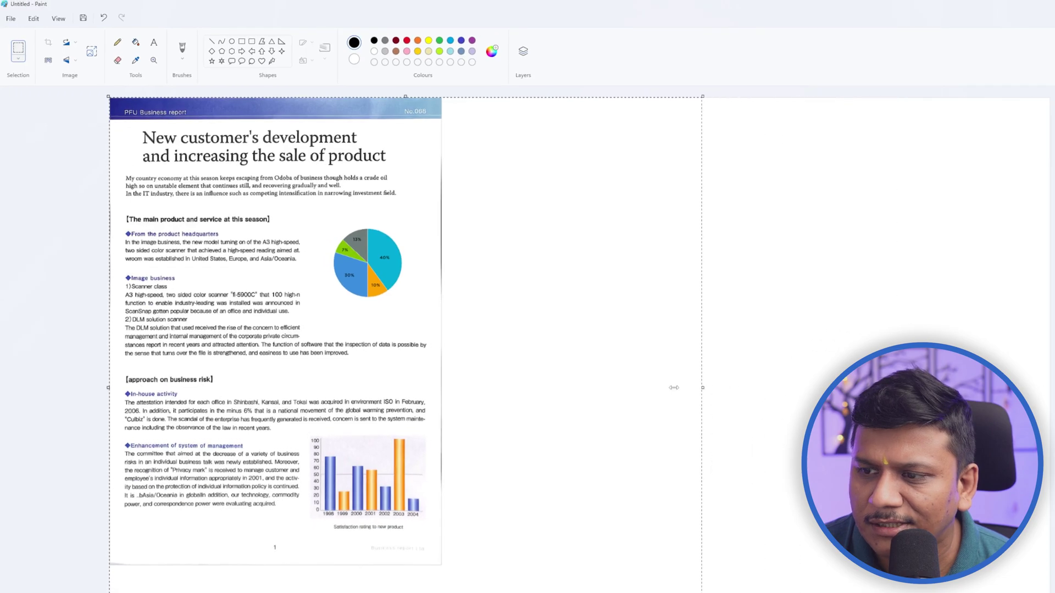
- Trim the canvas bottom and right edges to match the page
{"action": "left_click", "coordinate": [442, 363]}
{"action": "scroll", "coordinate": [671, 571], "scroll_direction": "down", "scroll_amount": 3}
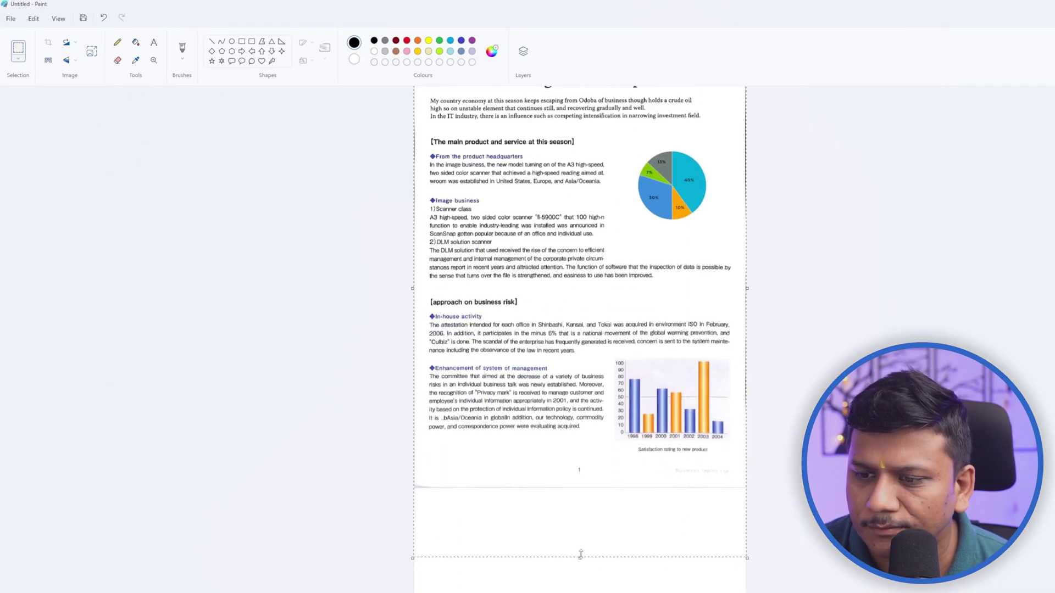
{"action": "left_click_drag", "start_coordinate": [581, 554], "coordinate": [577, 488]}
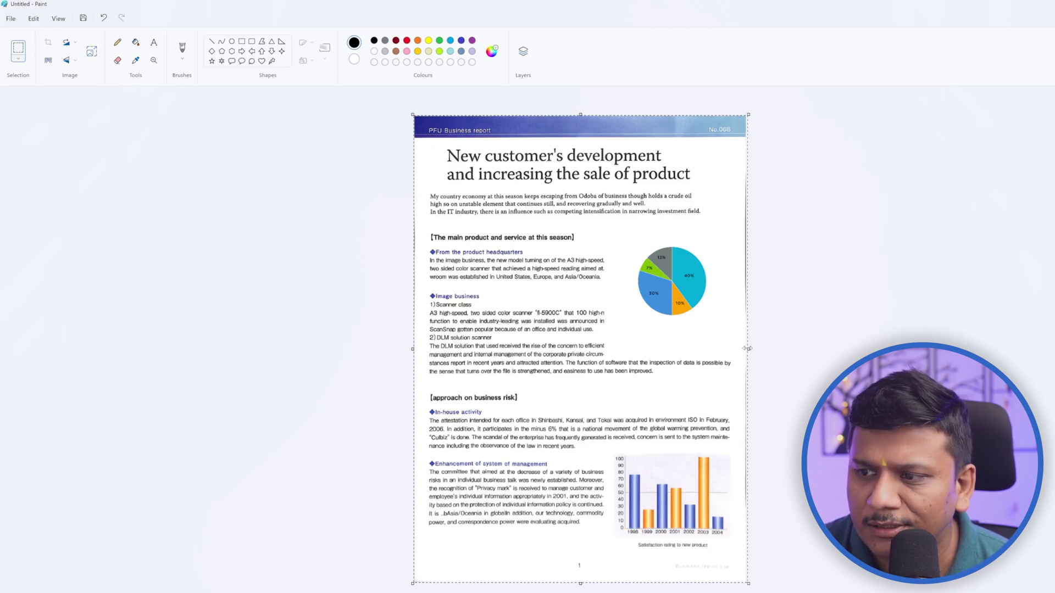
{"action": "left_click_drag", "start_coordinate": [747, 349], "coordinate": [745, 349]}
- Save the trimmed page to the Desktop as Untitled.png, overwriting the existing file
{"action": "left_click", "coordinate": [83, 18]}
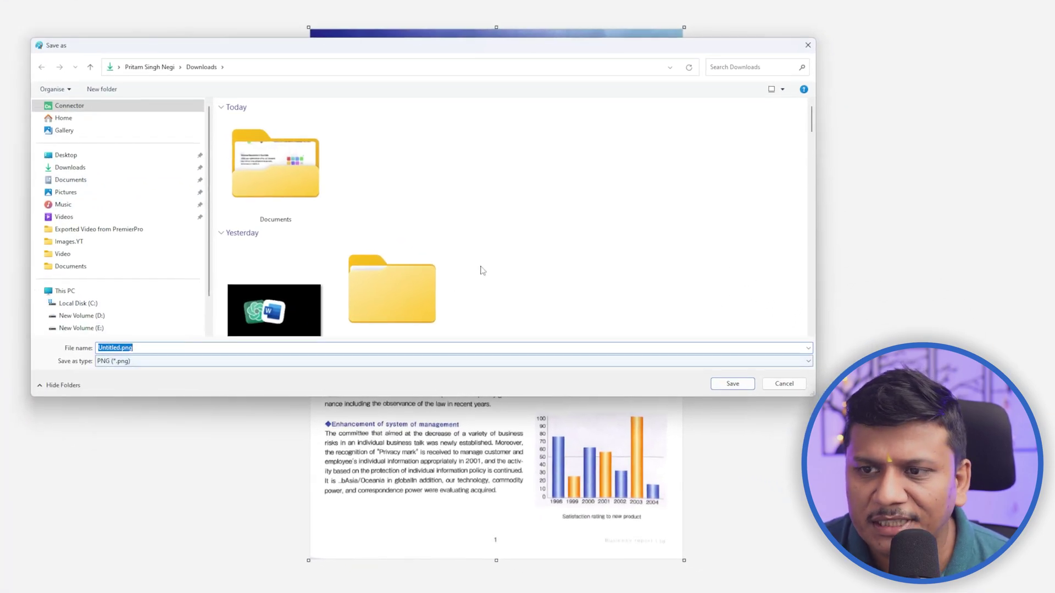
{"action": "left_click", "coordinate": [138, 156]}
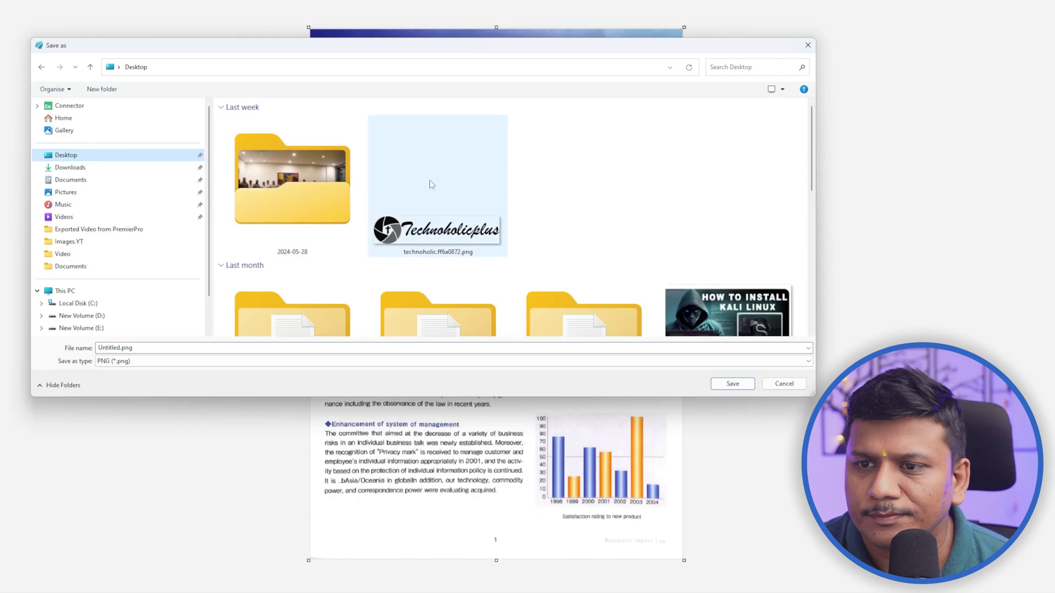
{"action": "left_click", "coordinate": [732, 384]}
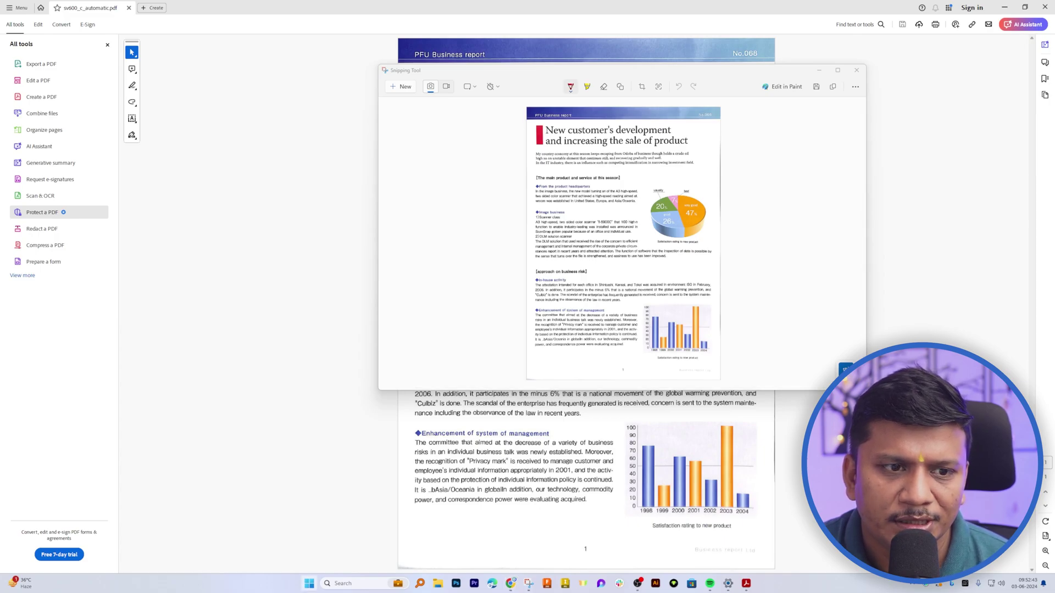
- Search Google in a new Chrome window for 'png to pdf convertor'
{"action": "left_click", "coordinate": [511, 583]}
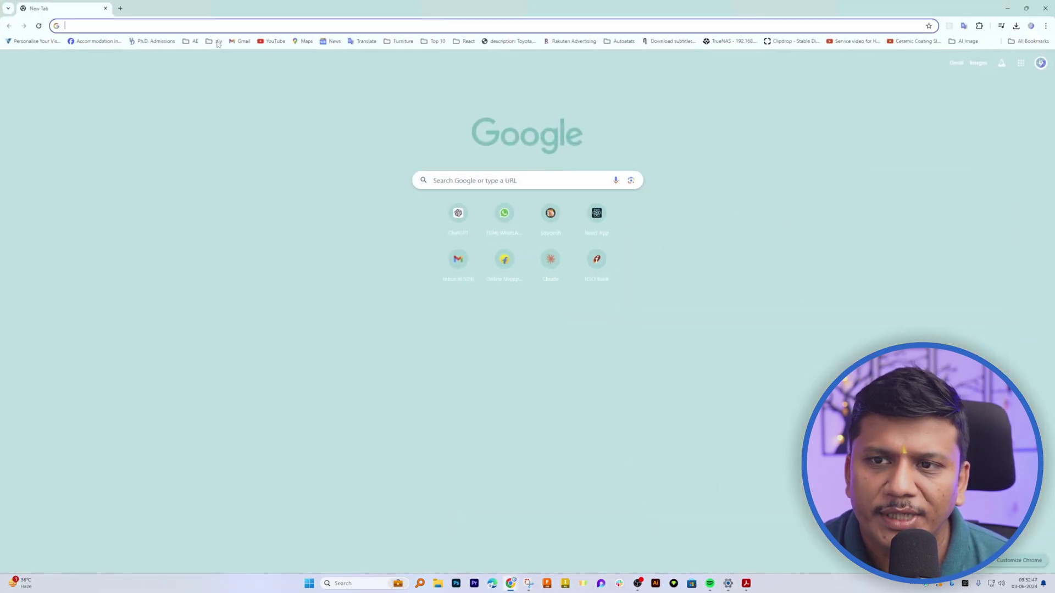
{"action": "type", "text": "pn"}
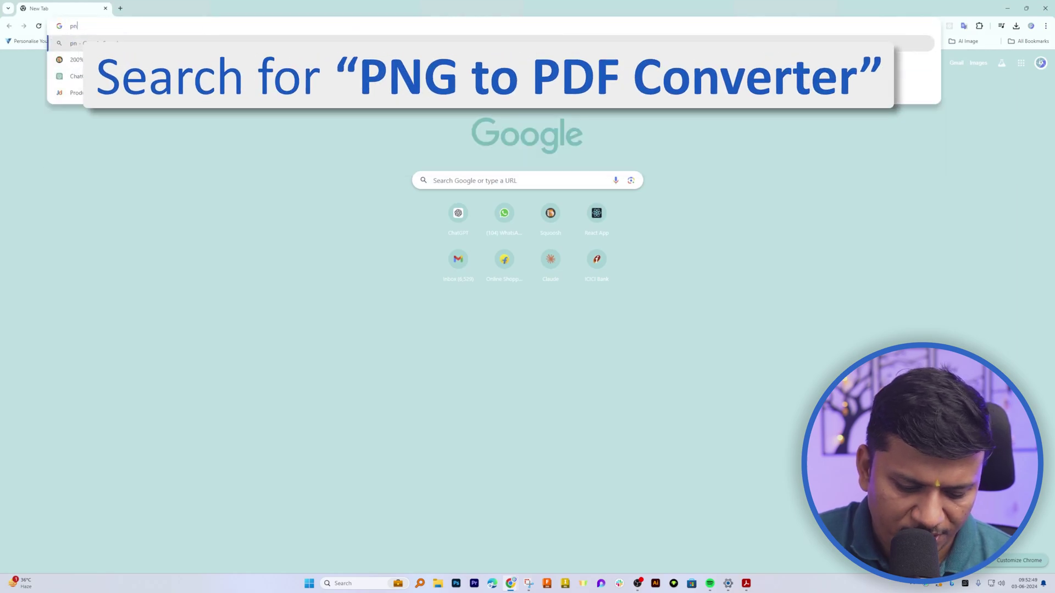
{"action": "type", "text": "g to pdf "}
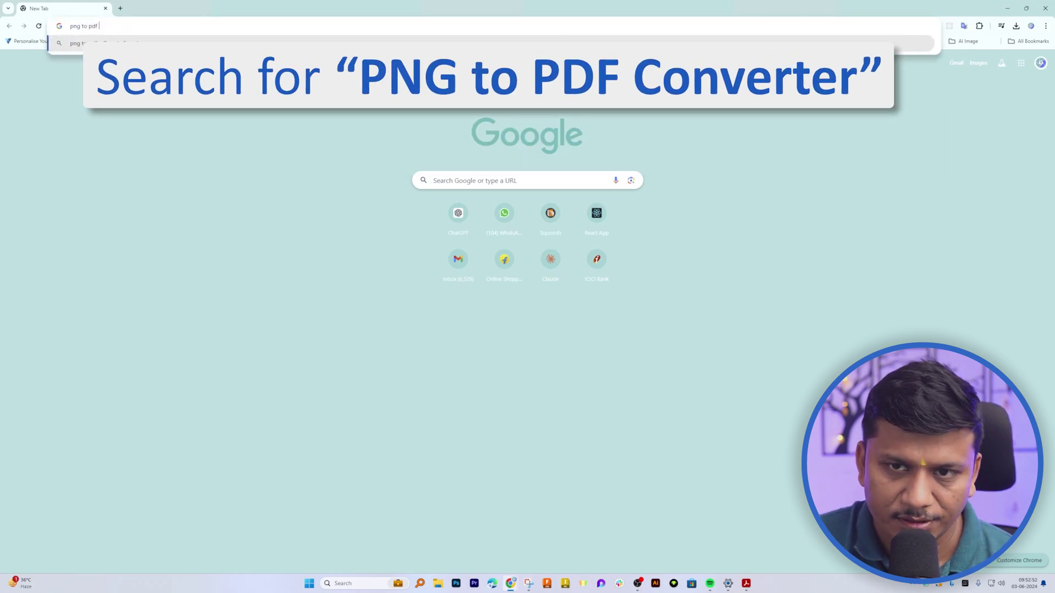
{"action": "type", "text": "convertor"}
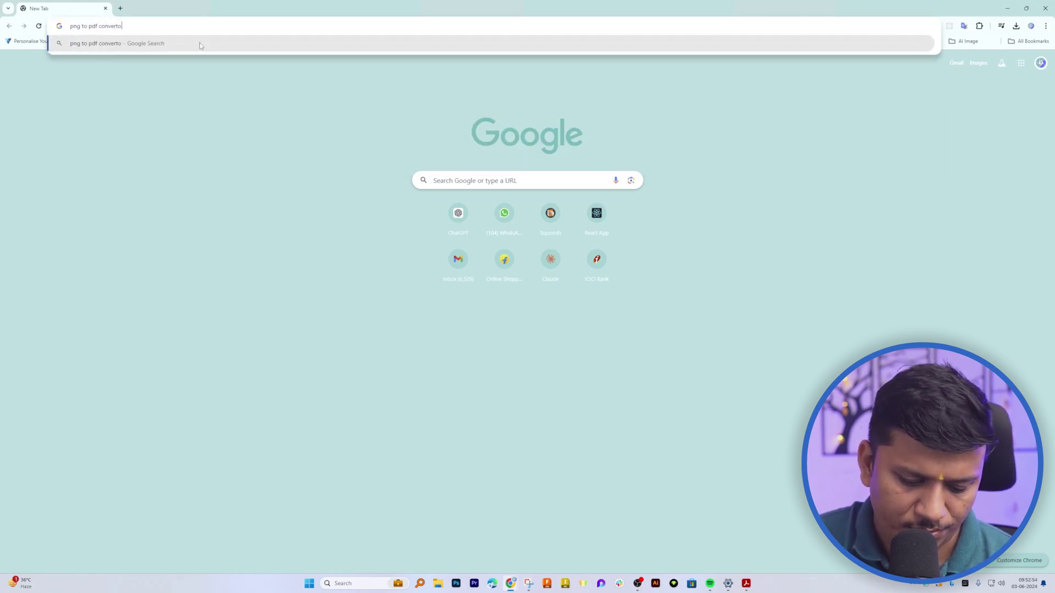
{"action": "key", "text": "Return"}
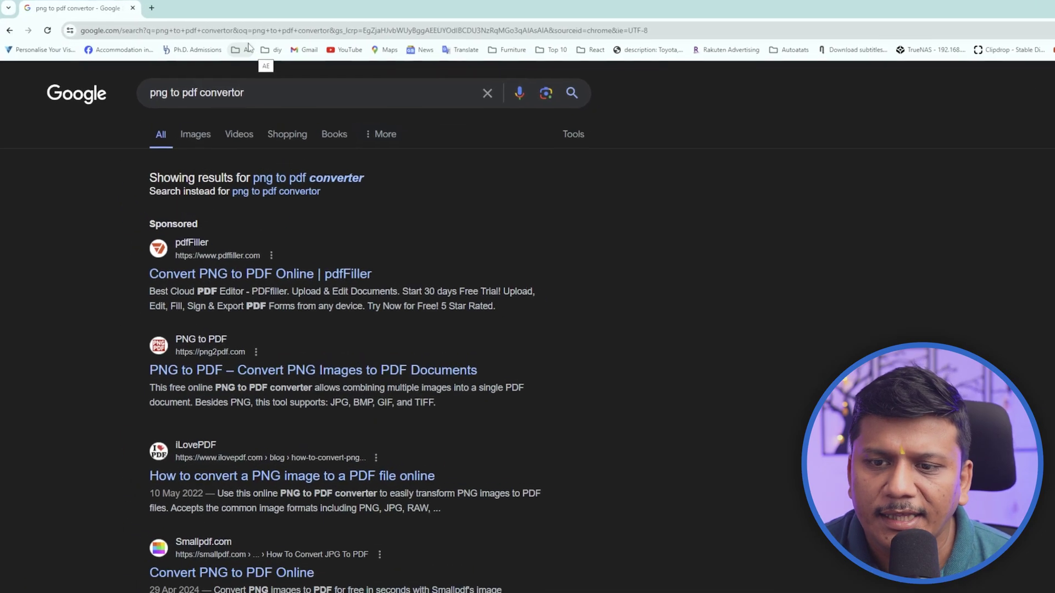
{"action": "scroll", "coordinate": [446, 276], "scroll_direction": "down", "scroll_amount": 3}
{"action": "scroll", "coordinate": [249, 428], "scroll_direction": "down", "scroll_amount": 3}
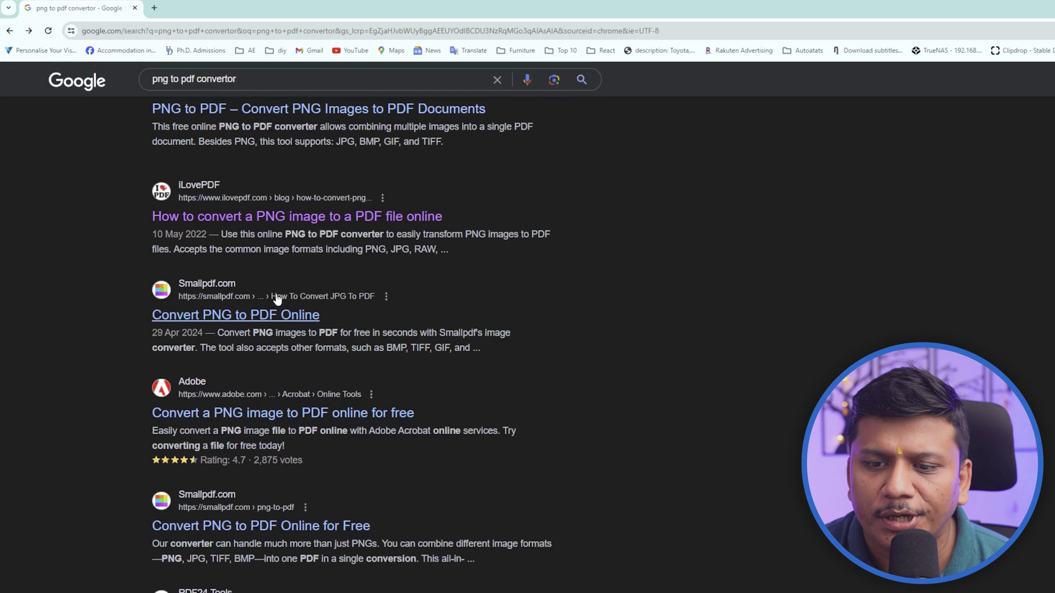
- Open Smallpdf's Convert PNG to PDF result and go to its converter
{"action": "left_click", "coordinate": [227, 316]}
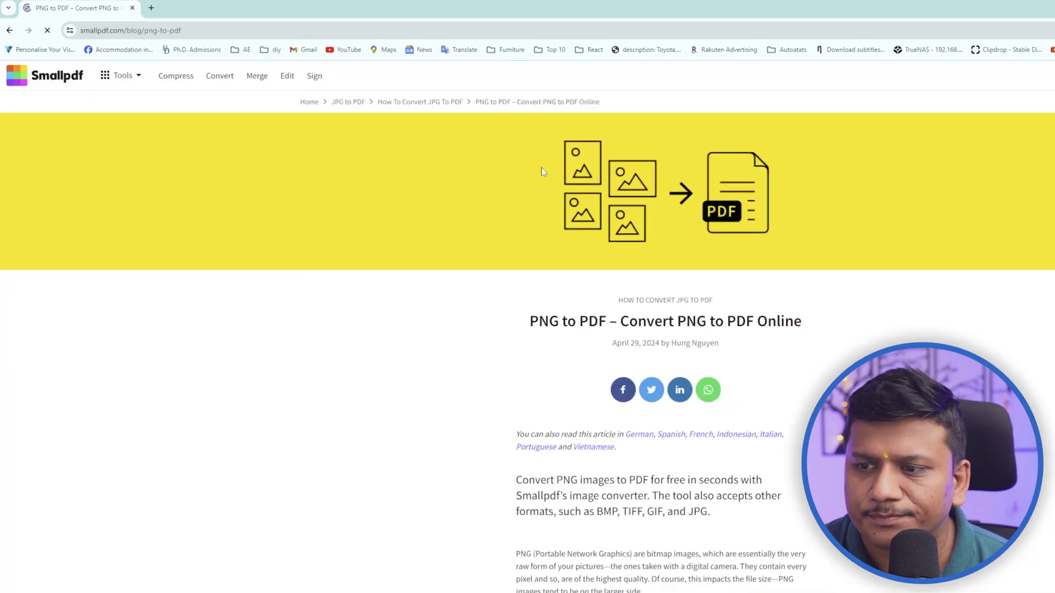
{"action": "scroll", "coordinate": [579, 394], "scroll_direction": "down", "scroll_amount": 7}
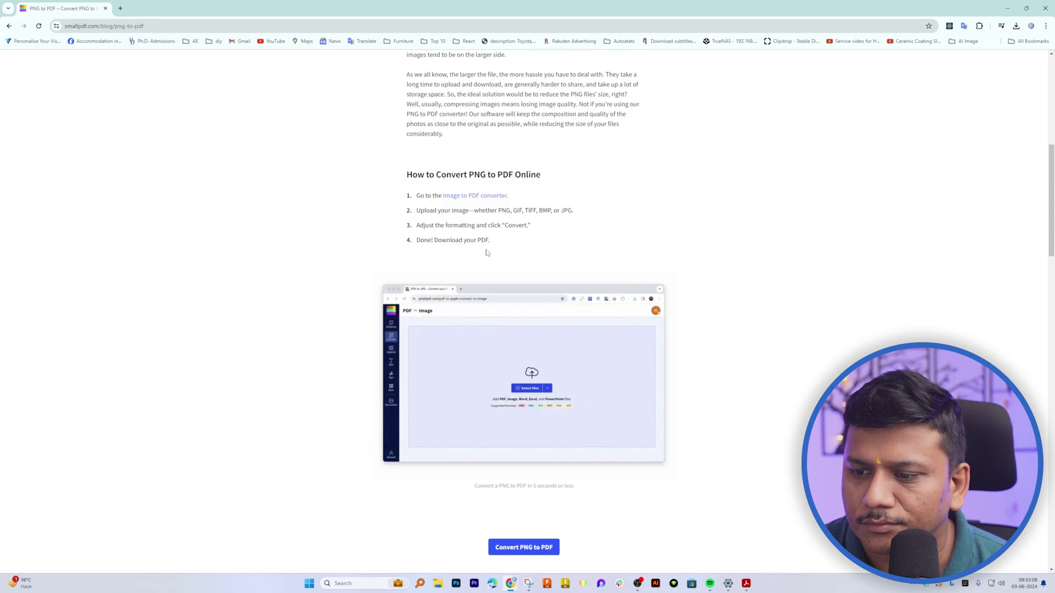
{"action": "scroll", "coordinate": [486, 253], "scroll_direction": "down", "scroll_amount": 2}
{"action": "left_click", "coordinate": [527, 465]}
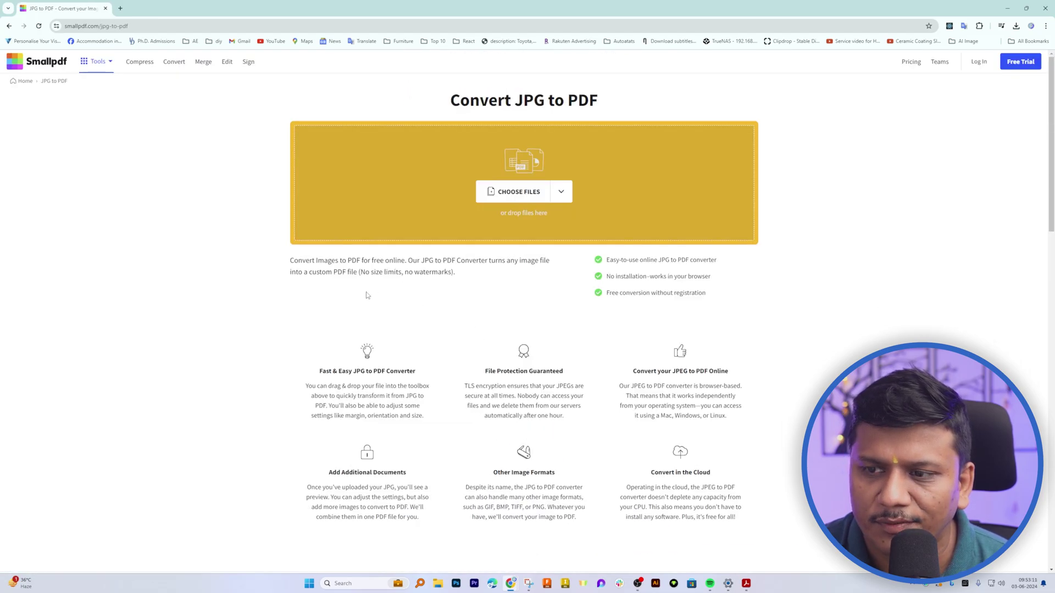
- Upload Untitled.png and download the converted Untitled.pdf
{"action": "left_click", "coordinate": [517, 197]}
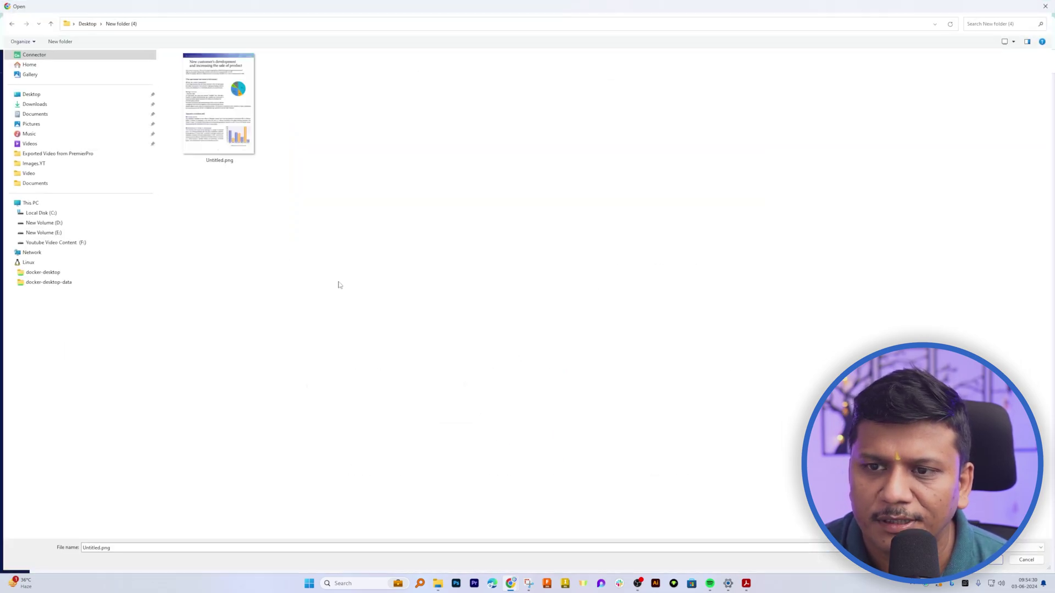
{"action": "left_click", "coordinate": [330, 126]}
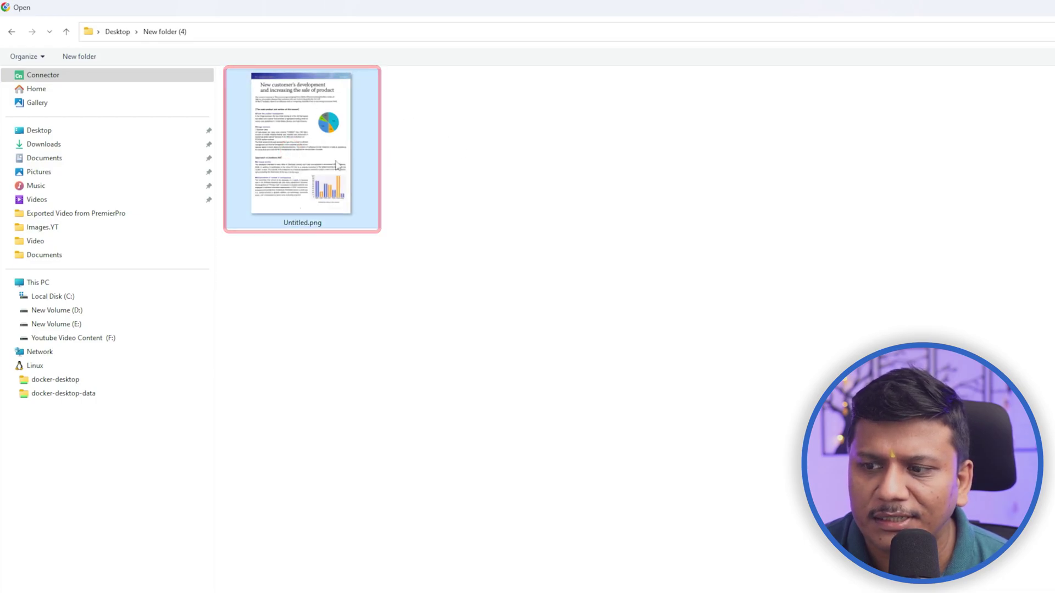
{"action": "key", "text": "Return"}
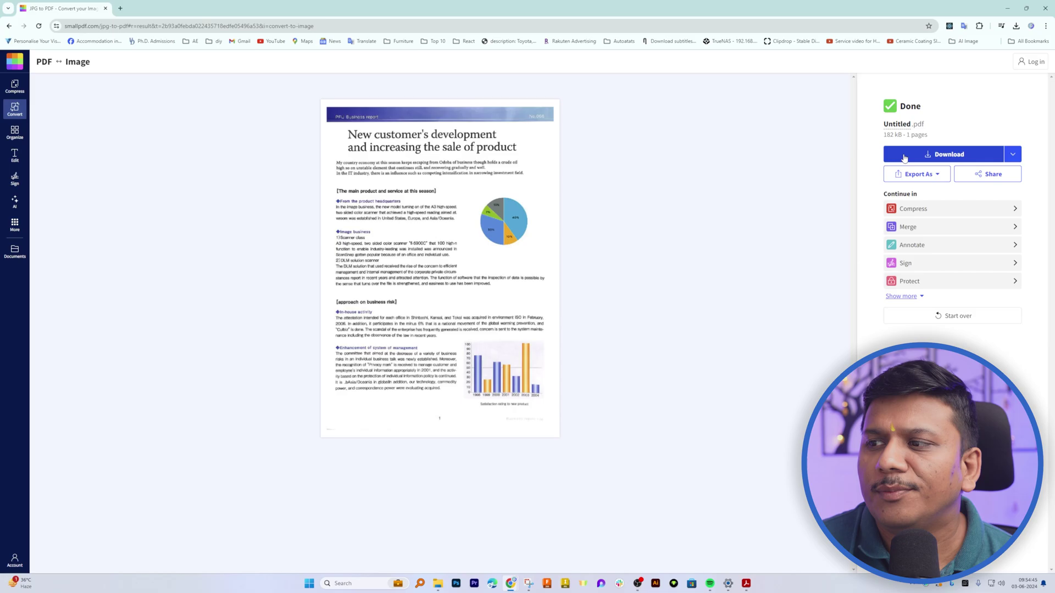
{"action": "left_click", "coordinate": [918, 171]}
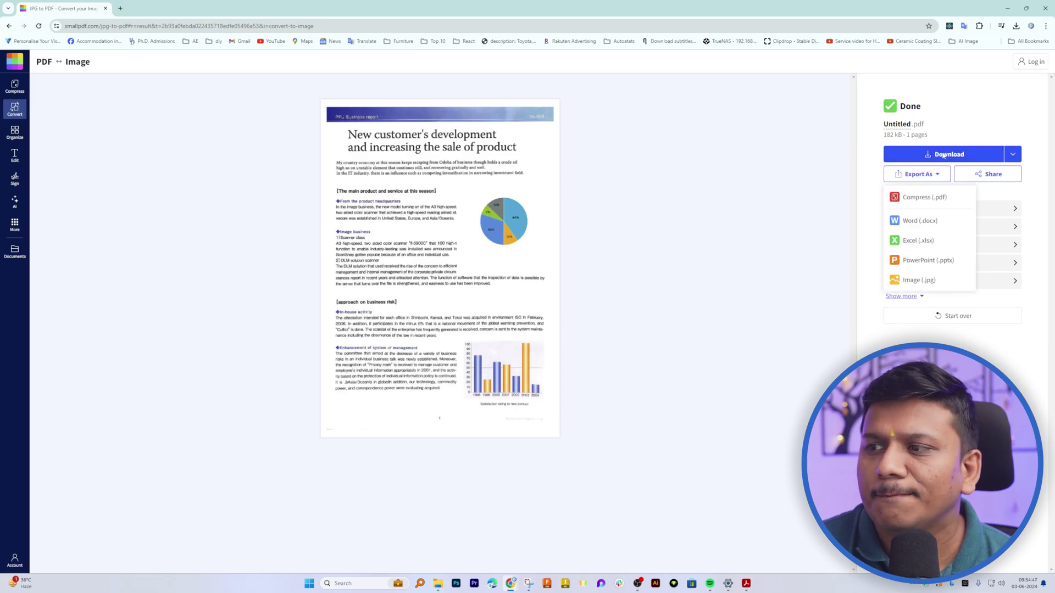
{"action": "left_click", "coordinate": [940, 155]}
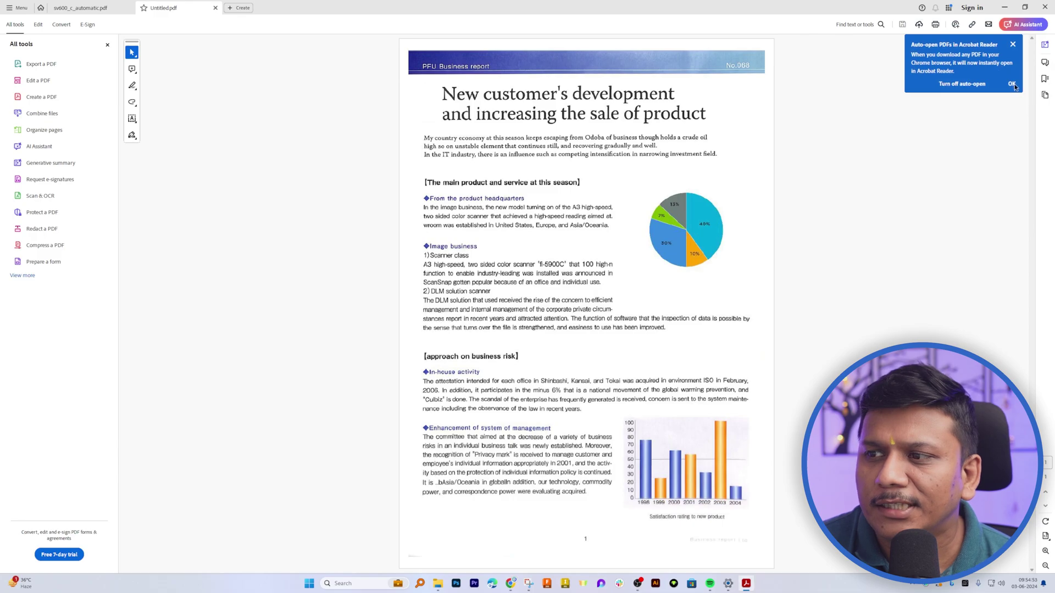
- Dismiss Acrobat's auto-open notice and close Untitled.pdf and the sv600 PDF
{"action": "left_click", "coordinate": [1012, 84]}
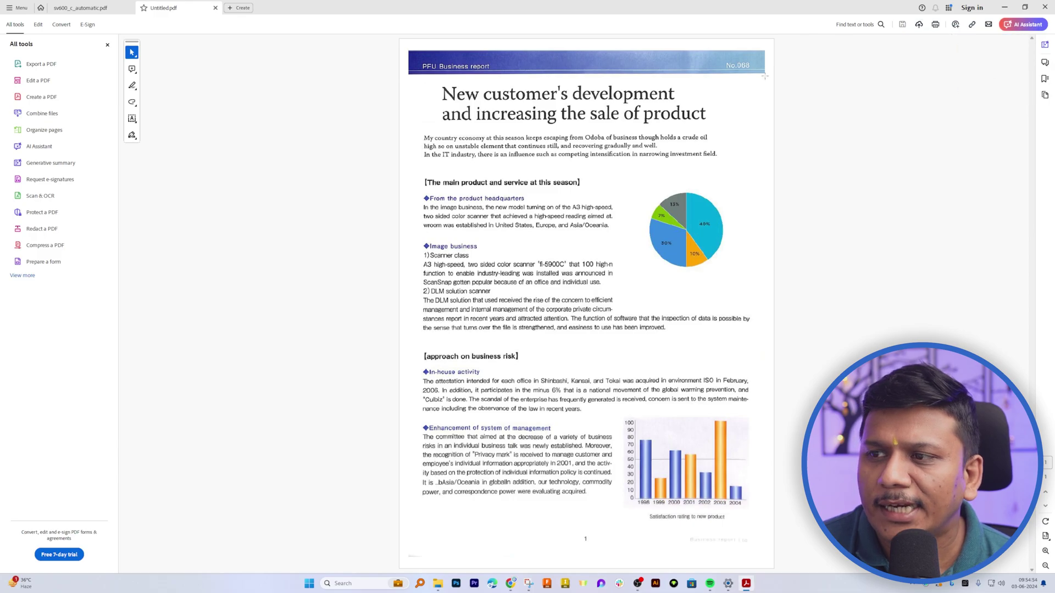
{"action": "left_click", "coordinate": [218, 9]}
{"action": "left_click", "coordinate": [131, 8]}
- Back in Chrome, open Smallpdf's Merge tool from the Organize sidebar menu
{"action": "key", "text": "alt+Tab"}
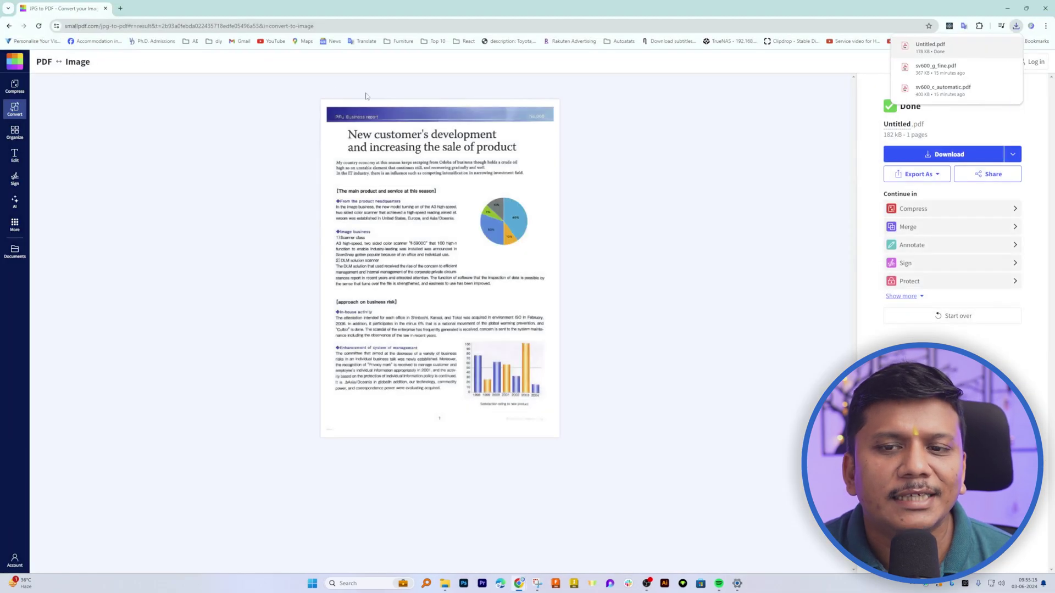
{"action": "mouse_move", "coordinate": [18, 136]}
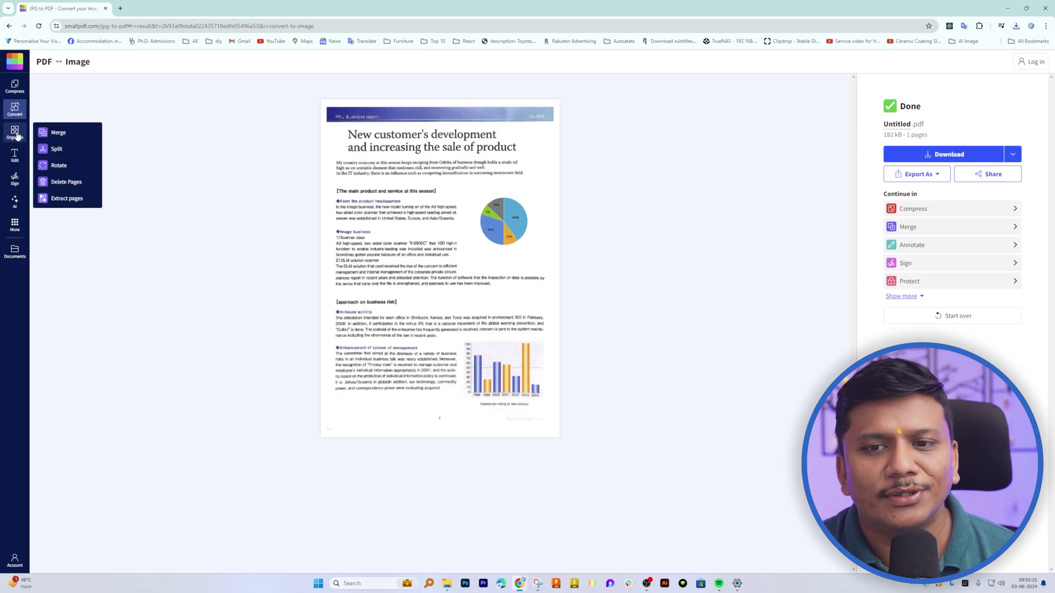
{"action": "left_click", "coordinate": [74, 139]}
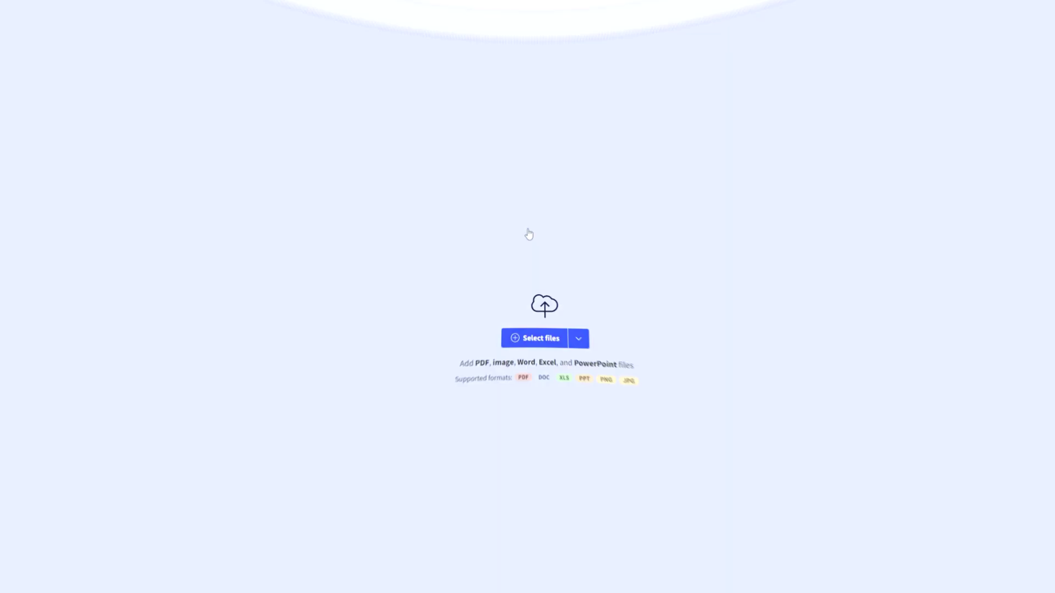